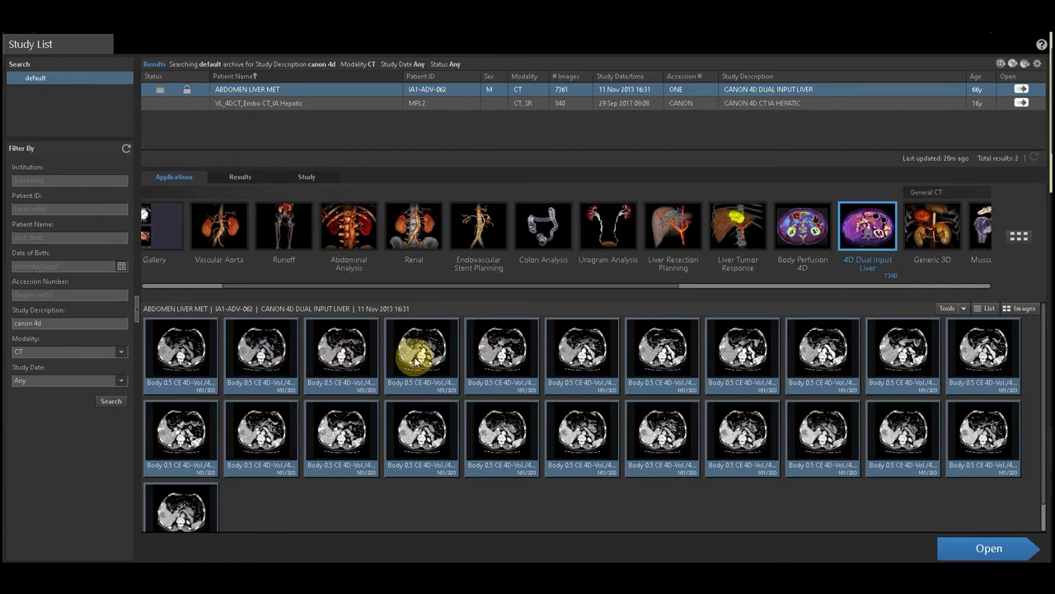
Open the CANON 4D DUAL INPUT LIVER study in the 4D Dual Input Liver application and check the coronal and axial views across time phases.
left_click(979, 552)
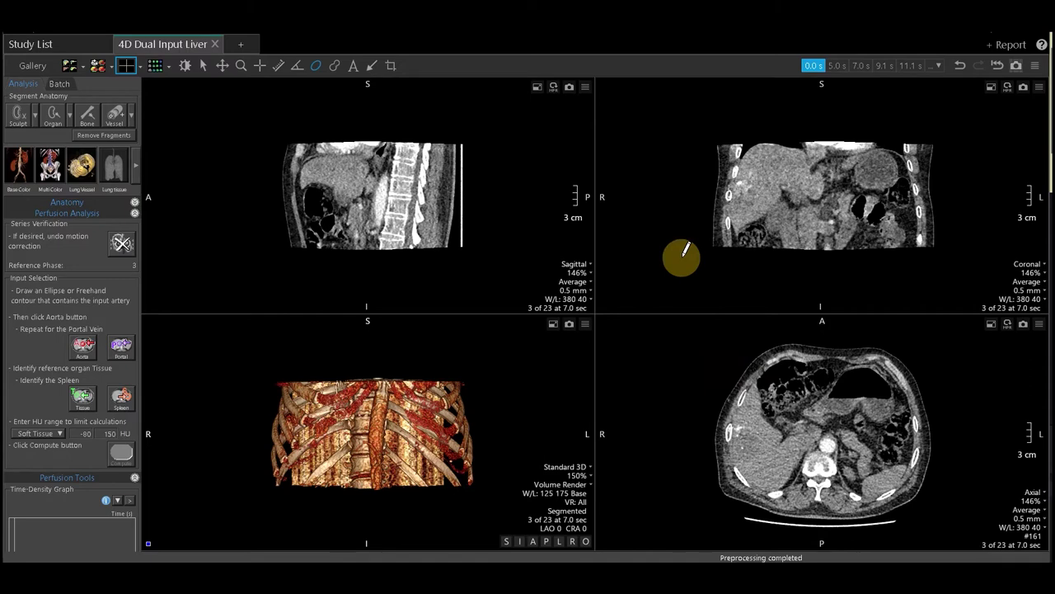
mouse_move(681, 257)
middle_mouse_down()
mouse_move(683, 197)
mouse_move(691, 263)
middle_mouse_up()
mouse_move(679, 375)
middle_mouse_down()
mouse_move(683, 481)
mouse_move(688, 390)
middle_mouse_up()
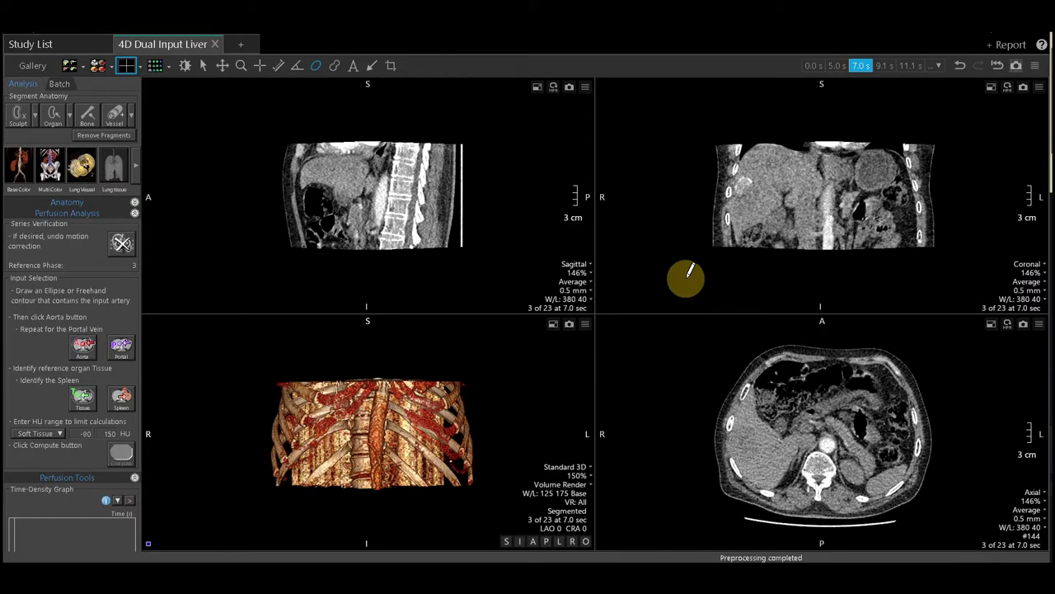
mouse_move(684, 275)
left_mouse_down()
mouse_move(836, 278)
mouse_move(667, 280)
mouse_move(692, 283)
left_mouse_up()
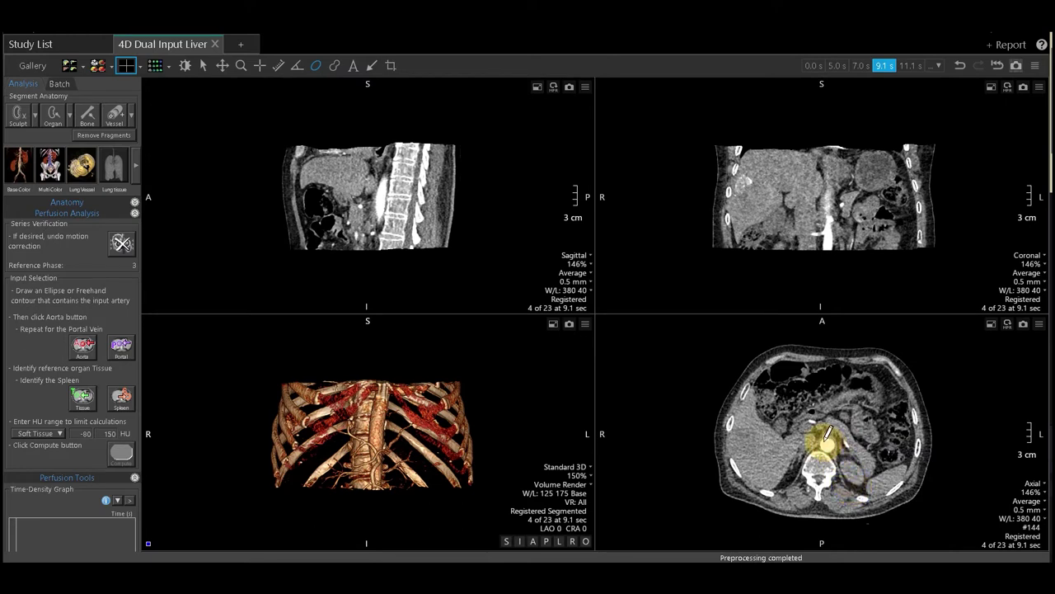
Draw an ellipse inside the aorta on axial slice #144 at 9.1 sec and assign it as the Aorta input.
mouse_move(827, 432)
left_mouse_down()
mouse_move(821, 446)
mouse_move(834, 442)
left_mouse_up()
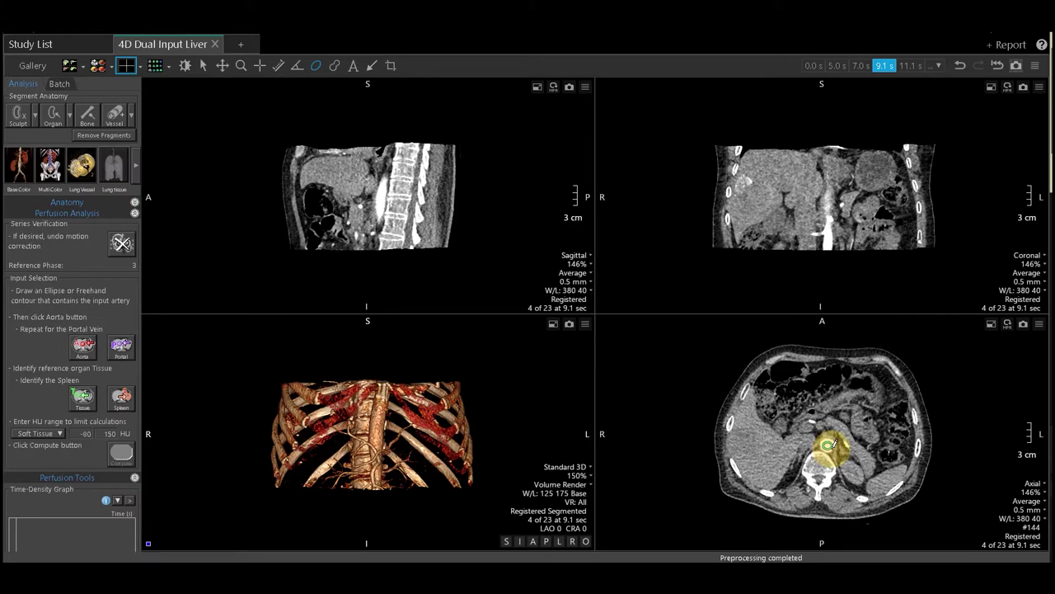
left_click_drag(834, 442, 834, 444)
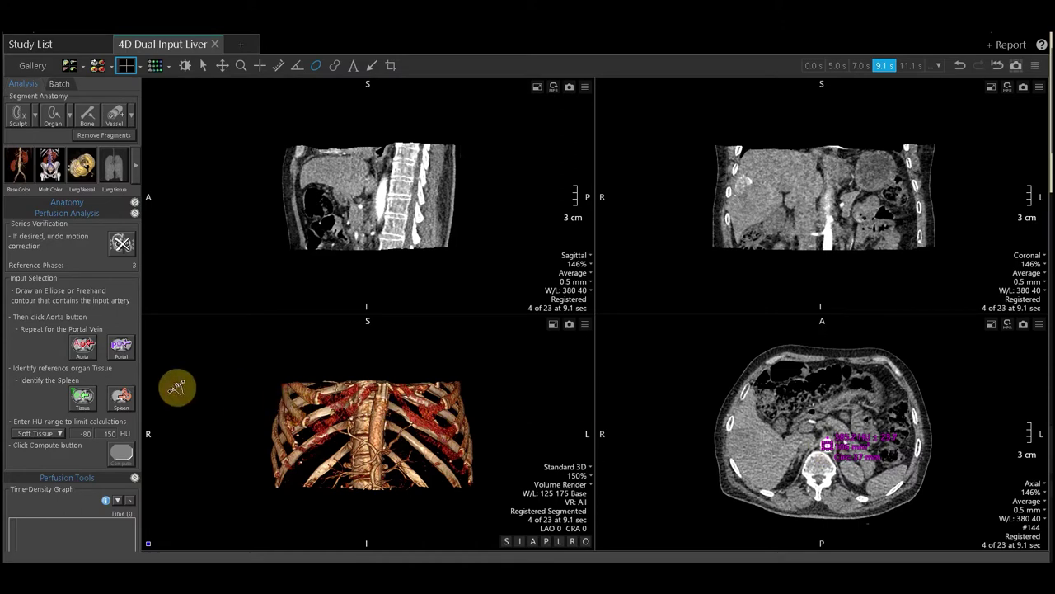
left_click(86, 348)
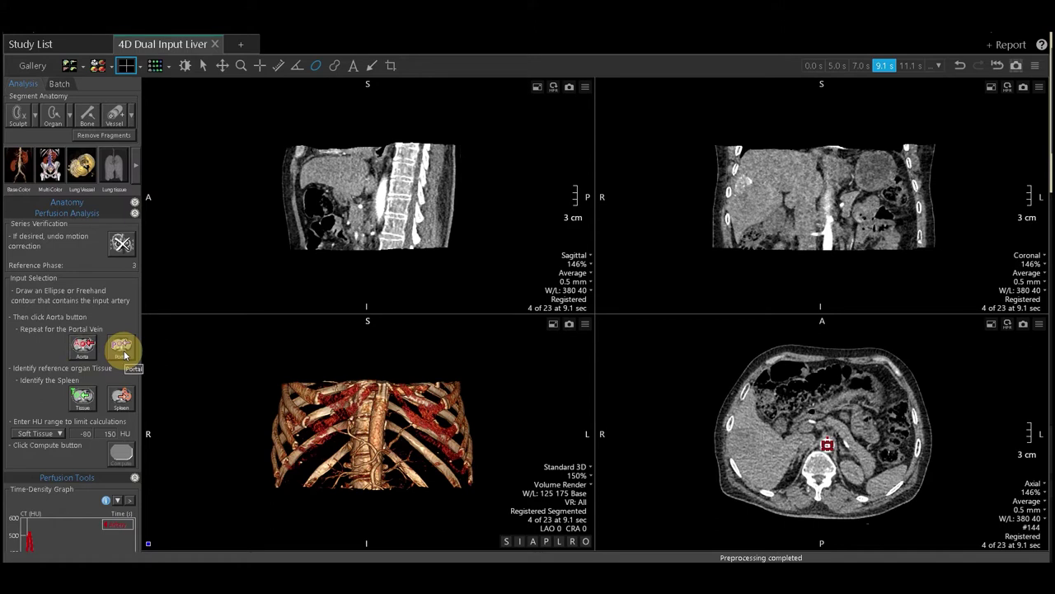
Draw an ellipse inside the portal vein on the coronal view at 25.6 sec and assign it as the Portal input.
left_click(122, 347)
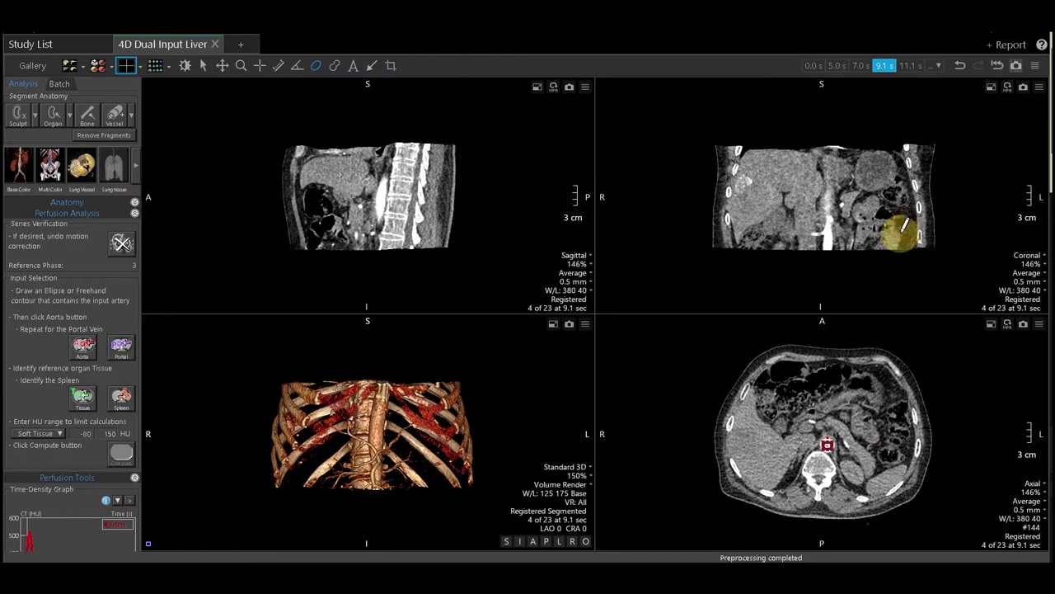
scroll(896, 228, "down", 5)
mouse_move(899, 227)
left_mouse_down()
mouse_move(835, 216)
mouse_move(804, 194)
mouse_move(754, 223)
mouse_move(830, 224)
mouse_move(809, 200)
left_mouse_up()
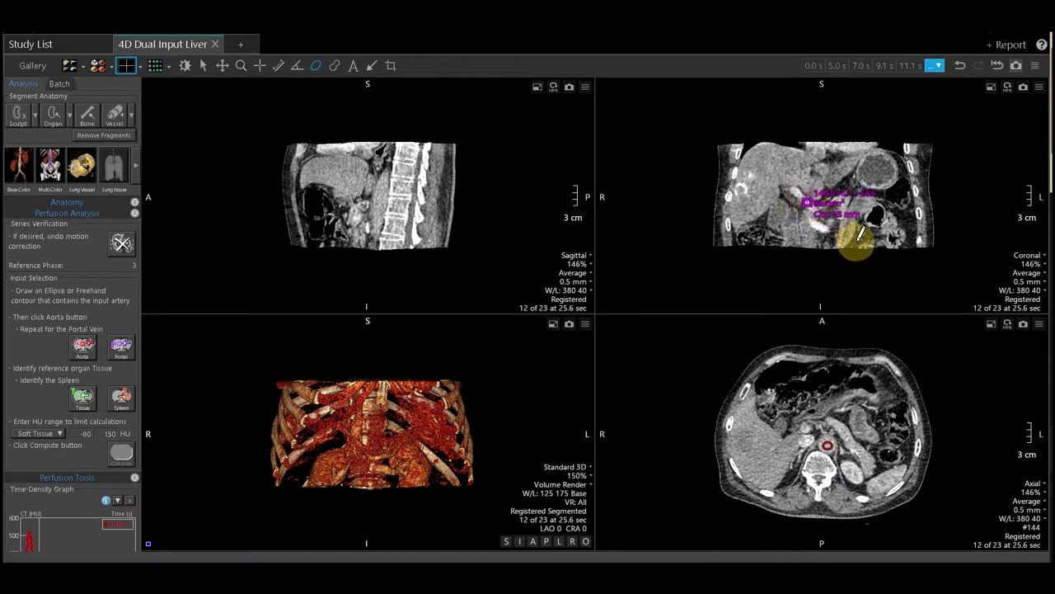
left_click(117, 351)
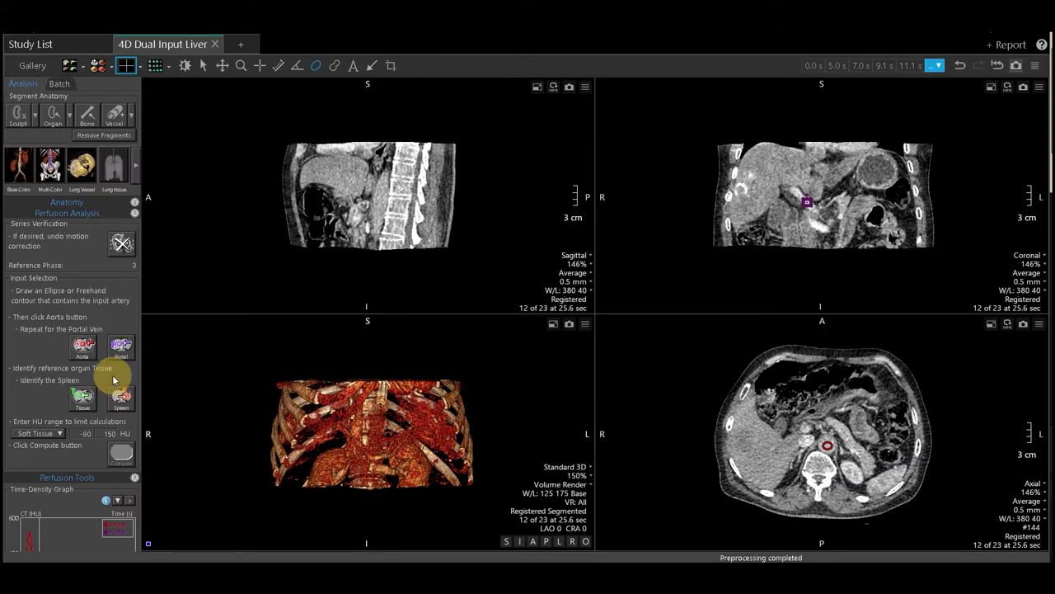
Draw an ellipse about 47 mm in circumference in the posterior liver on the axial view and assign it as the reference Tissue.
left_click(80, 397)
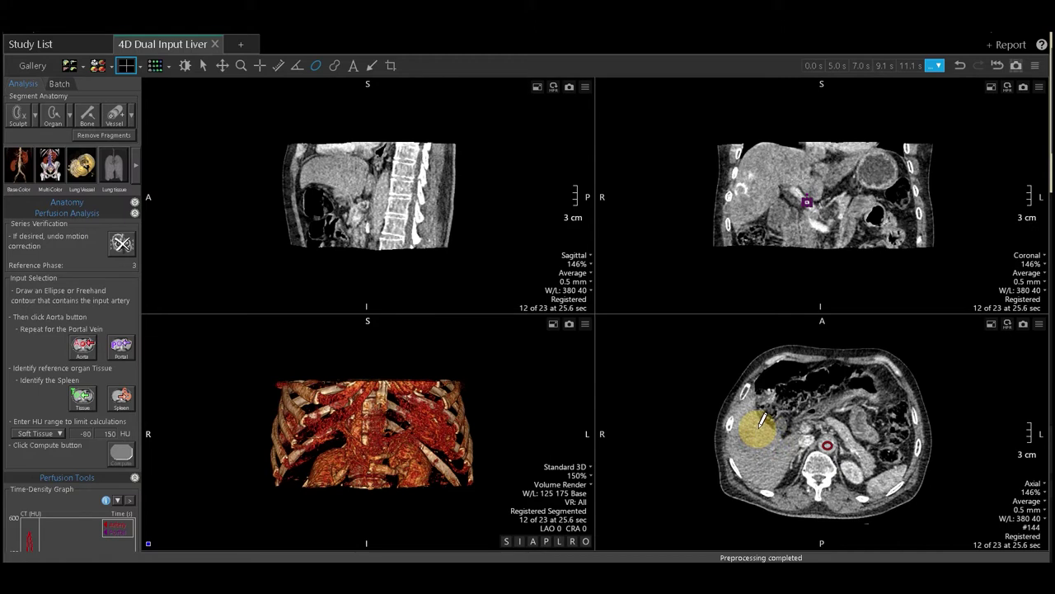
left_click_drag(761, 435, 765, 443)
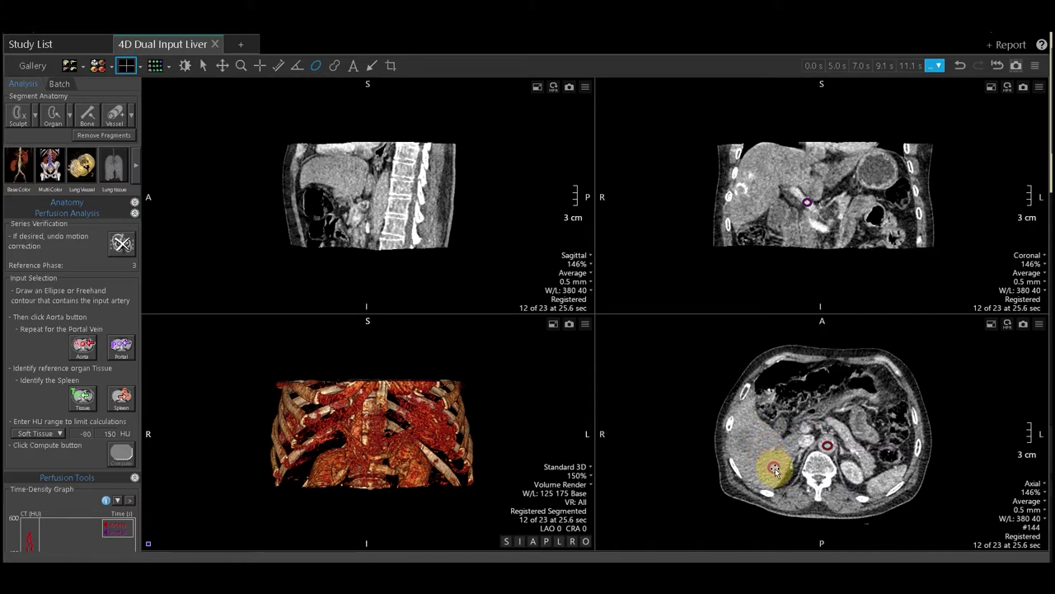
left_click_drag(775, 476, 775, 474)
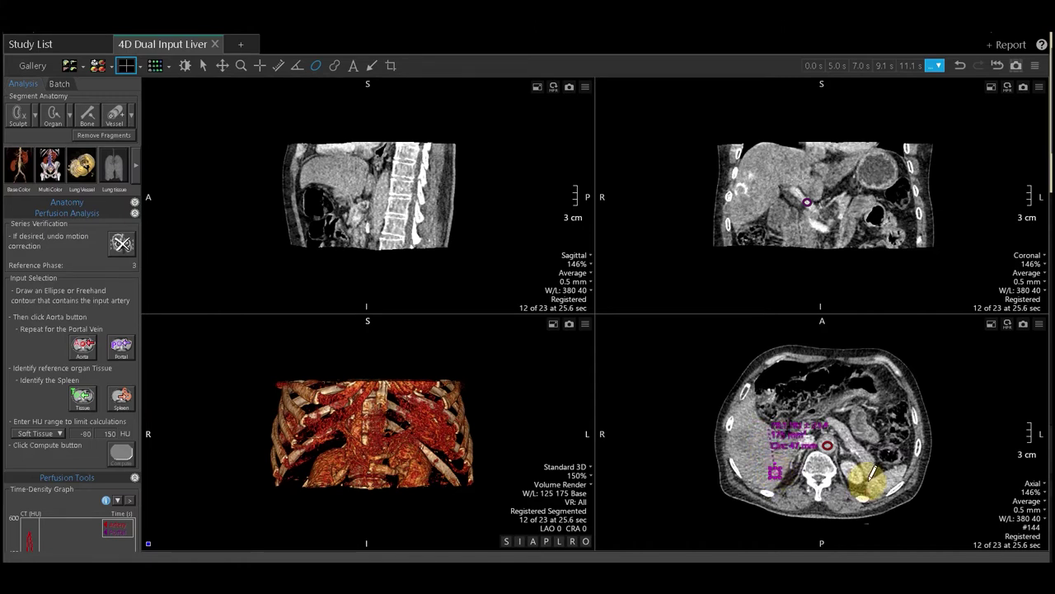
left_click(80, 397)
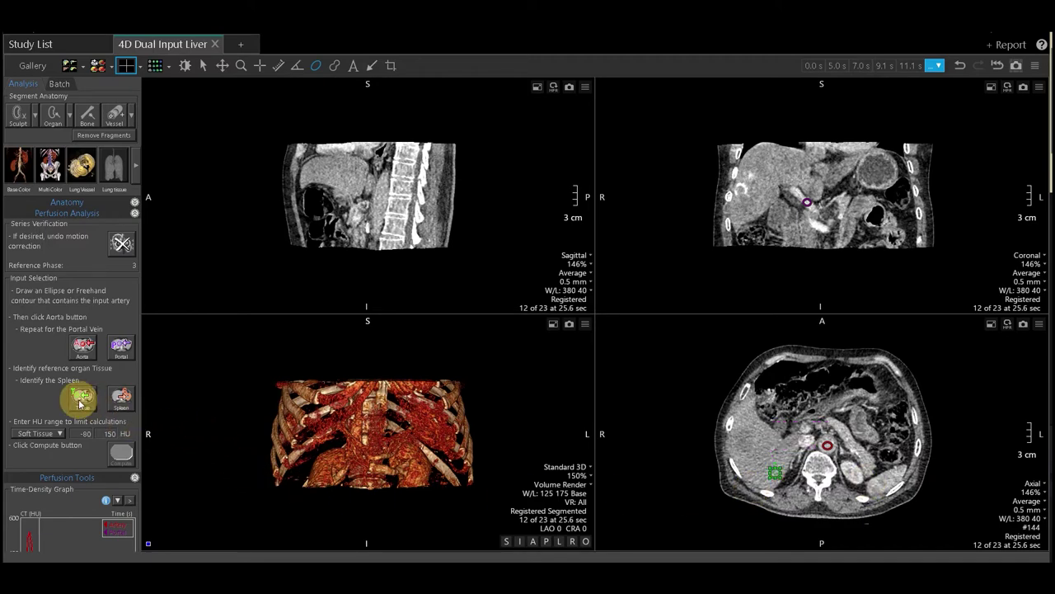
Draw an ellipse in the spleen on axial slice #174 and assign it as the Spleen region.
scroll(911, 487, "down", 10)
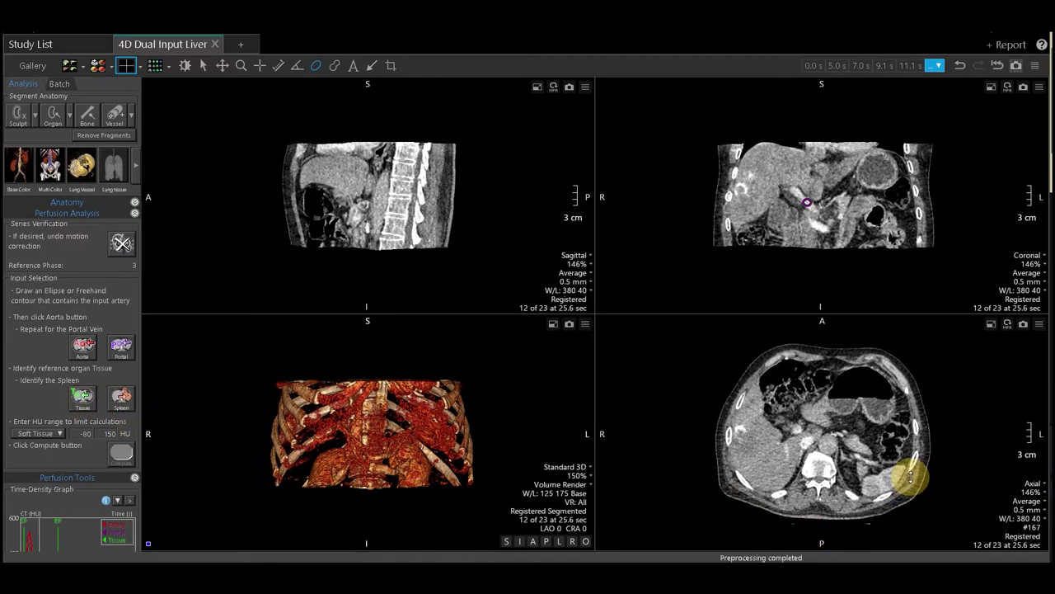
mouse_move(898, 461)
left_mouse_down()
mouse_move(880, 472)
mouse_move(877, 483)
mouse_move(889, 488)
left_mouse_up()
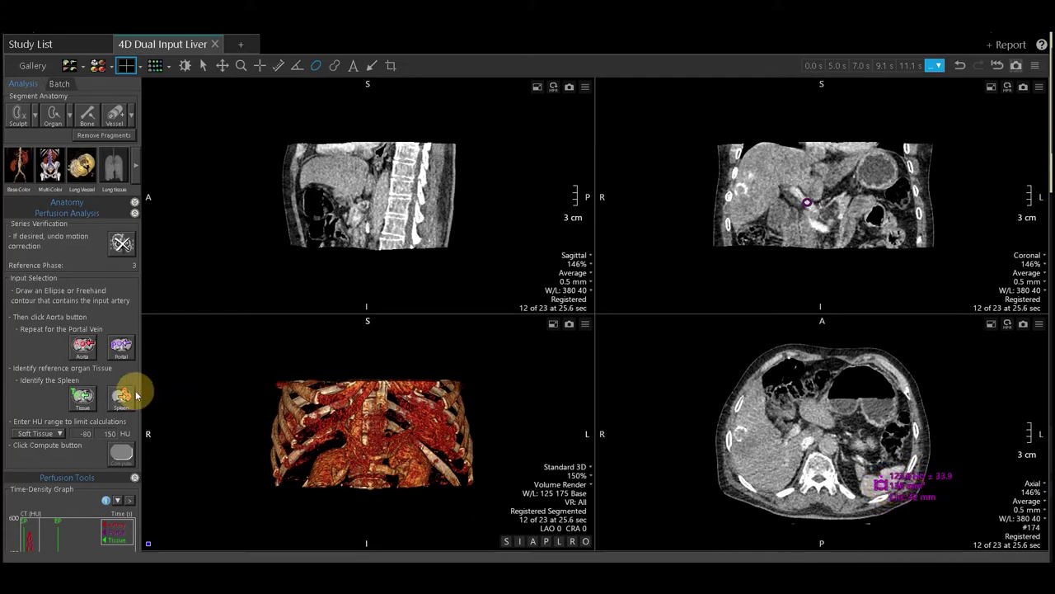
left_click(121, 396)
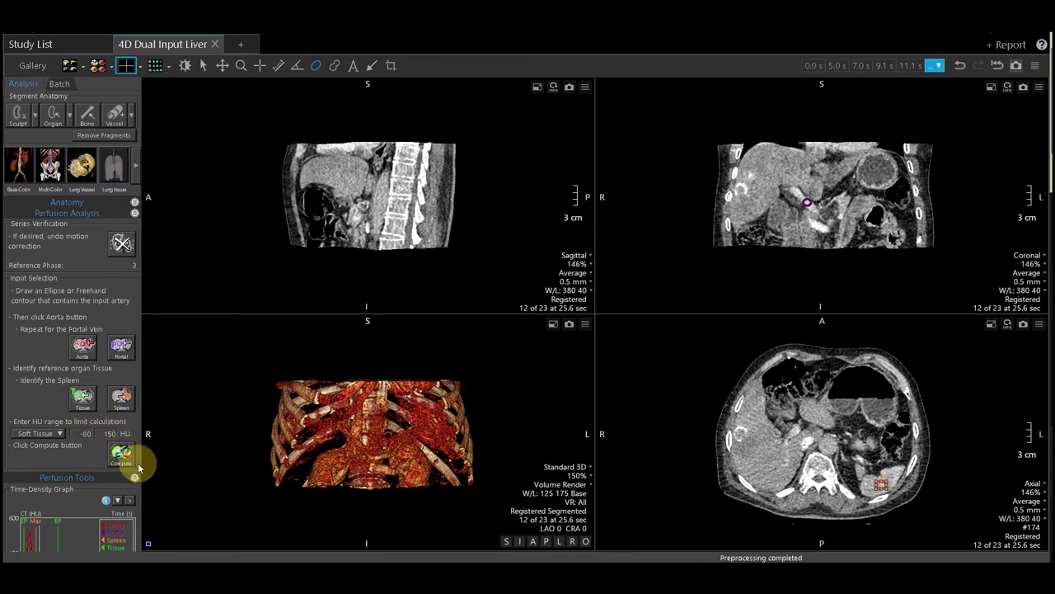
Limit the calculation to the Soft Tissue range of -80 to 150 HU and compute the perfusion maps.
left_click(59, 433)
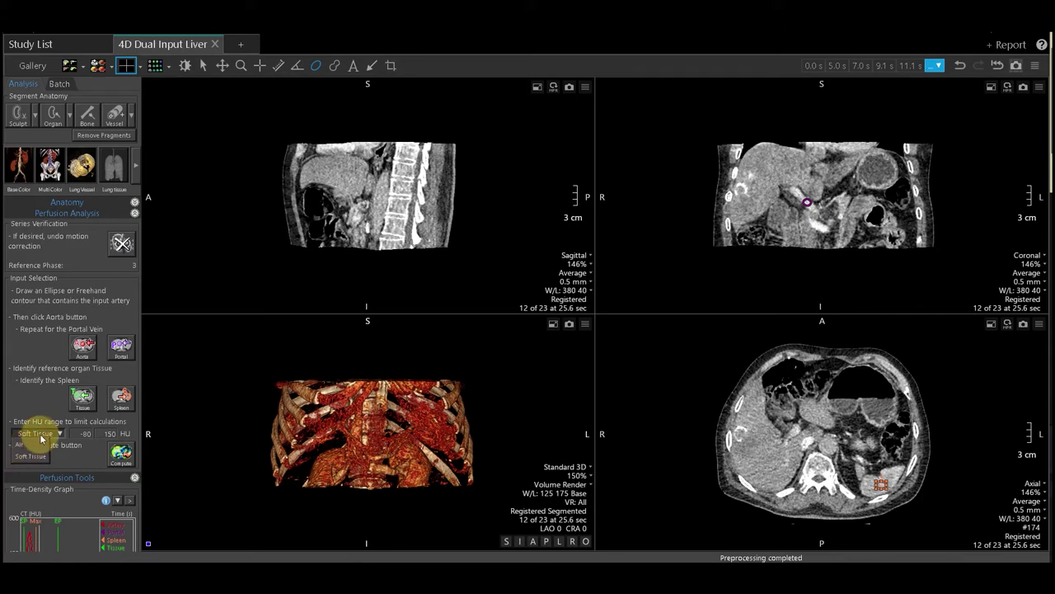
left_click(41, 455)
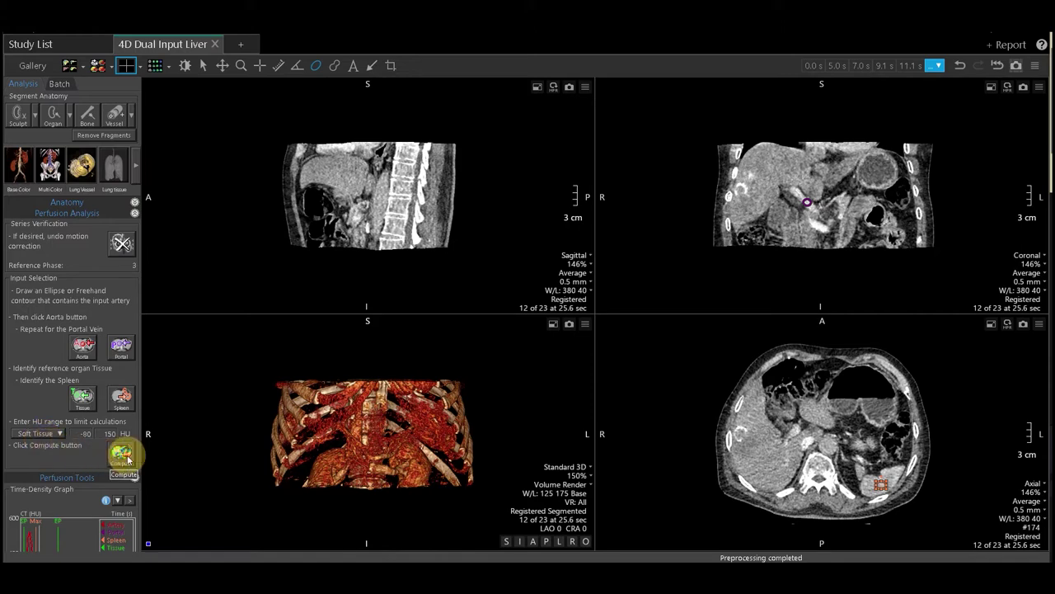
left_click(126, 457)
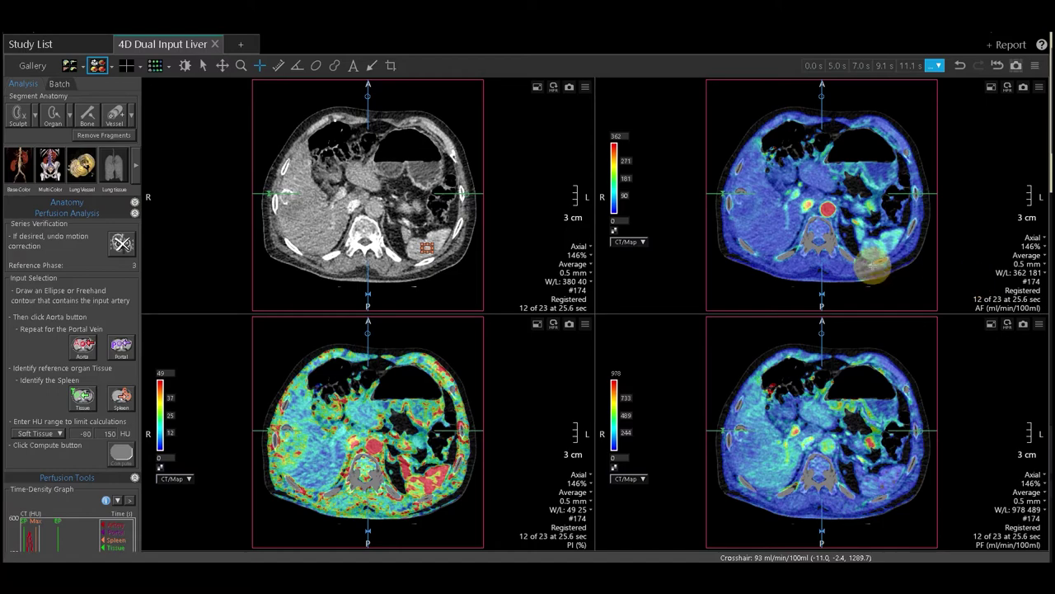
Adjust the CT/Map blend of the AF map at slice #192 and keep the rainbow colour scale from the available scales.
scroll(880, 253, "down", 15)
scroll(880, 253, "up", 4)
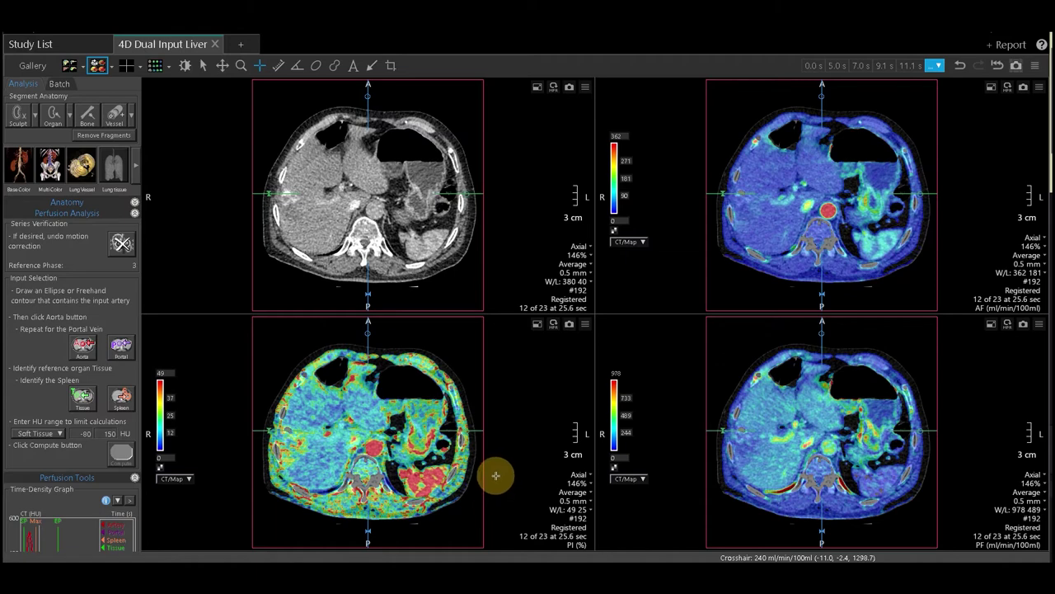
left_click(644, 242)
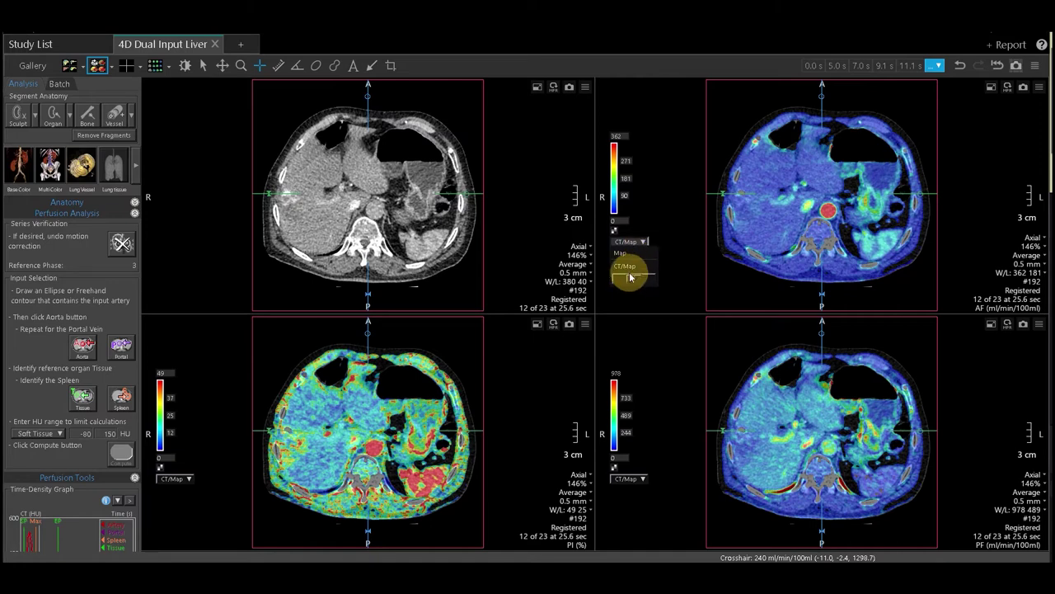
mouse_move(629, 276)
left_mouse_down()
mouse_move(619, 279)
mouse_move(638, 281)
mouse_move(628, 280)
left_mouse_up()
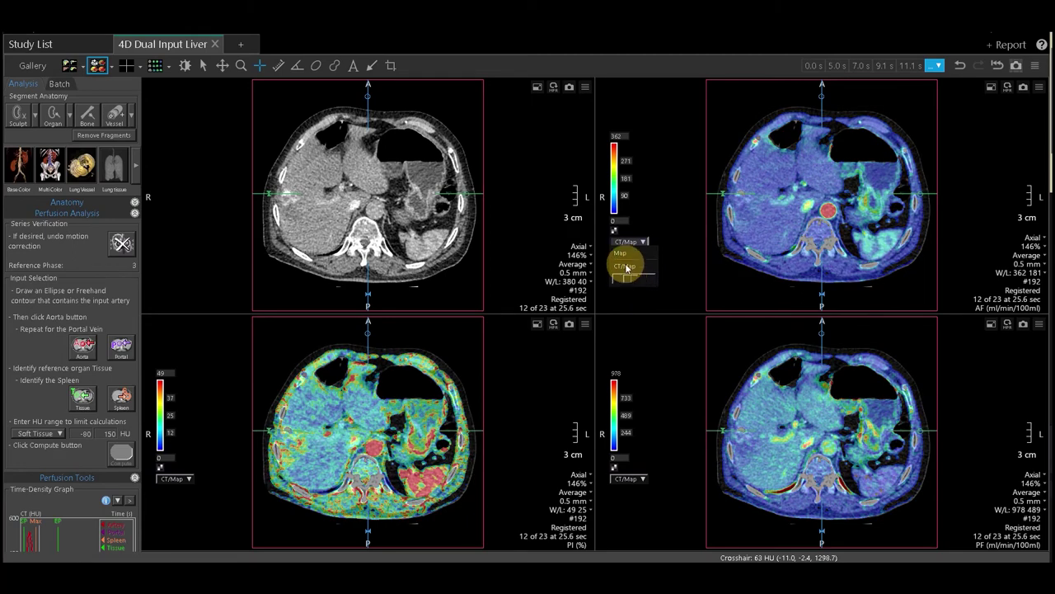
left_click(619, 180)
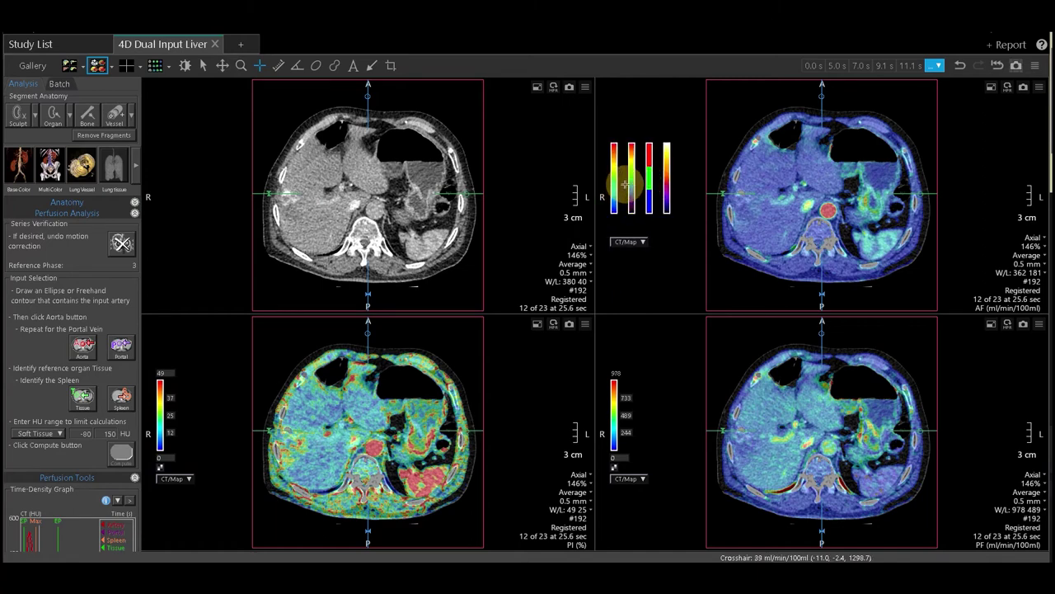
left_click(615, 186)
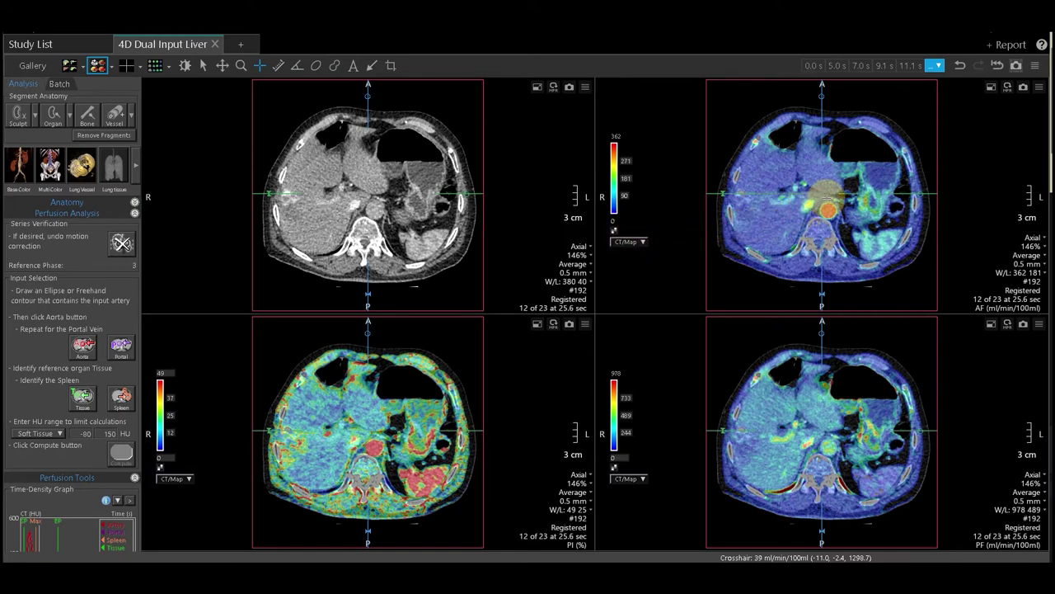
Locate the liver lesion with the crosshair and measure it and nearby liver with ellipse ROIs about 43 mm and 48 mm in circumference.
left_click_drag(826, 195, 765, 419)
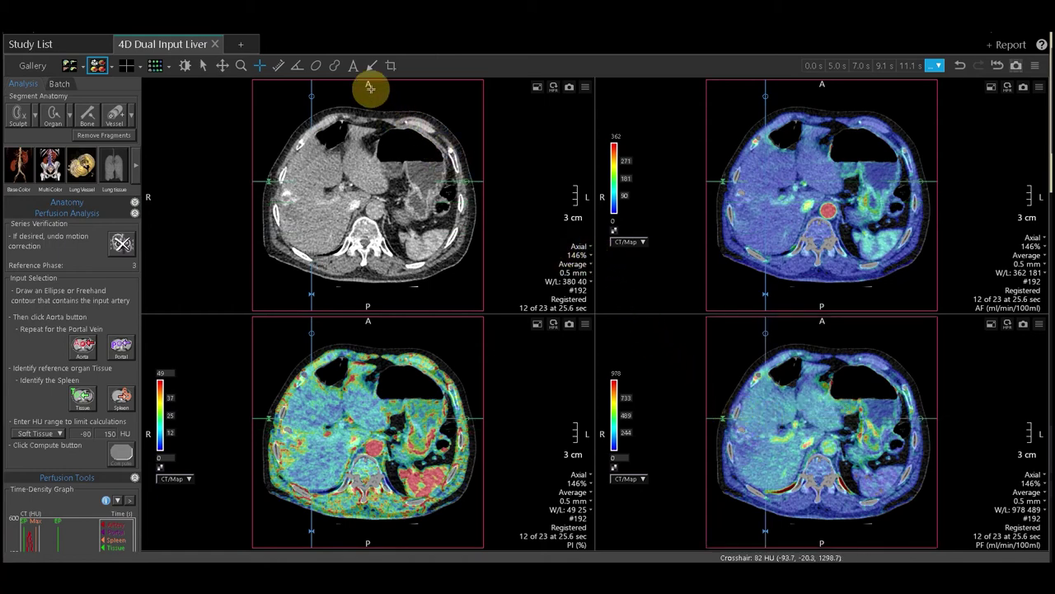
left_click(317, 67)
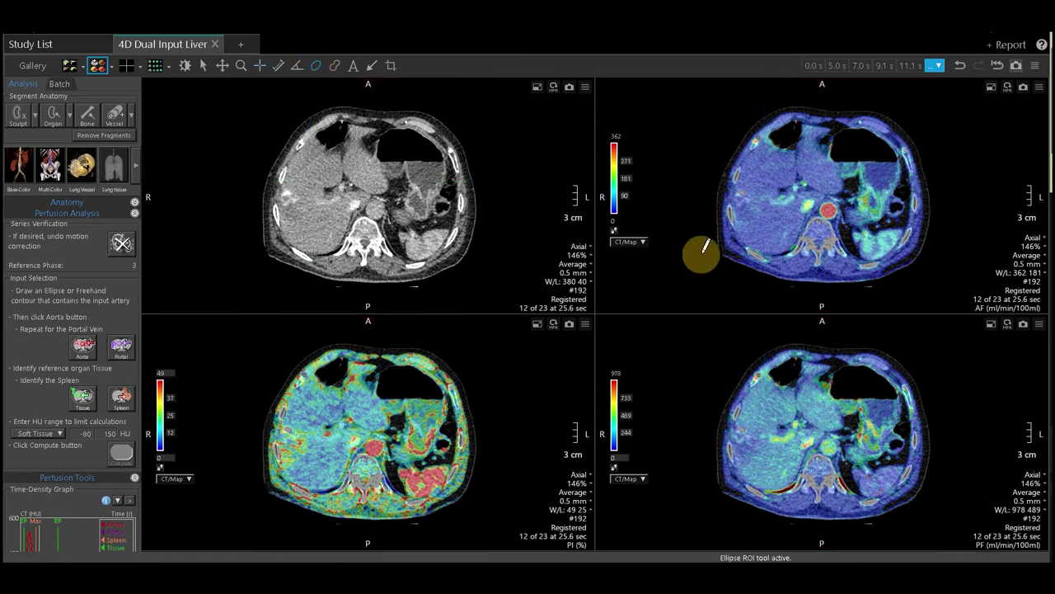
left_click_drag(743, 196, 768, 176)
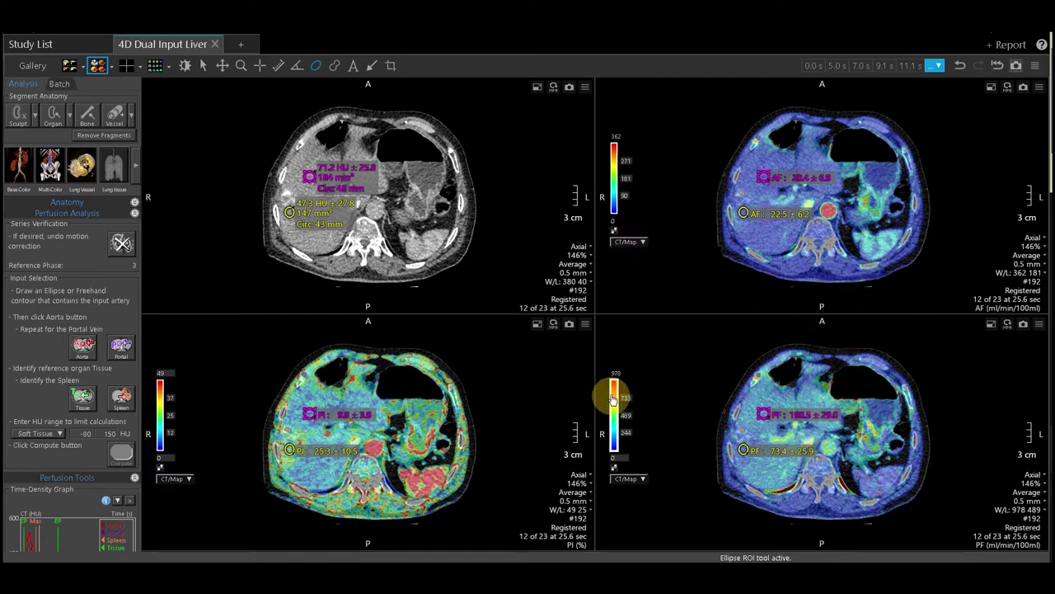
right_click(685, 239)
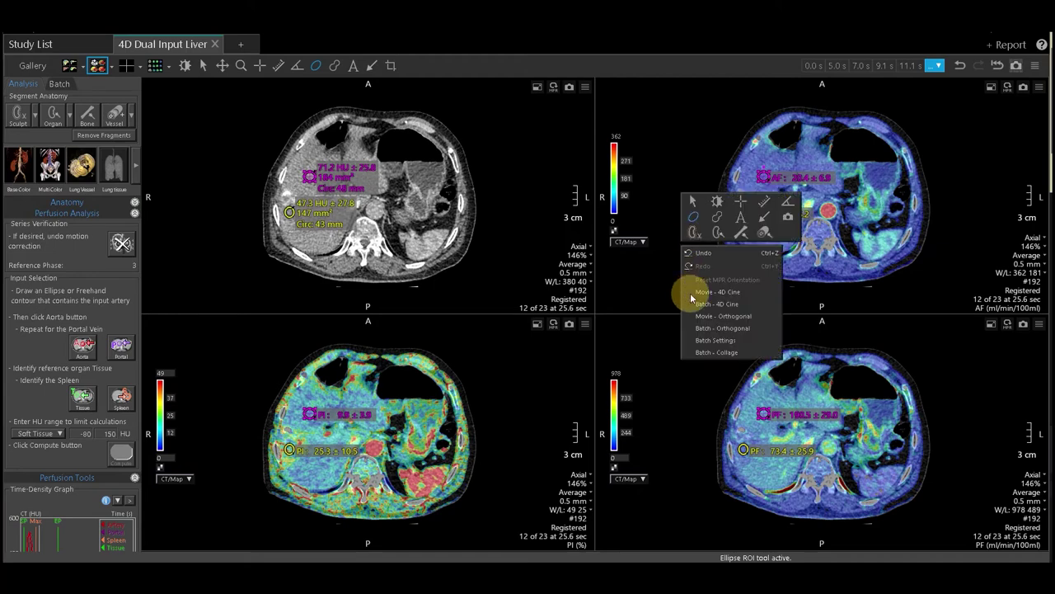
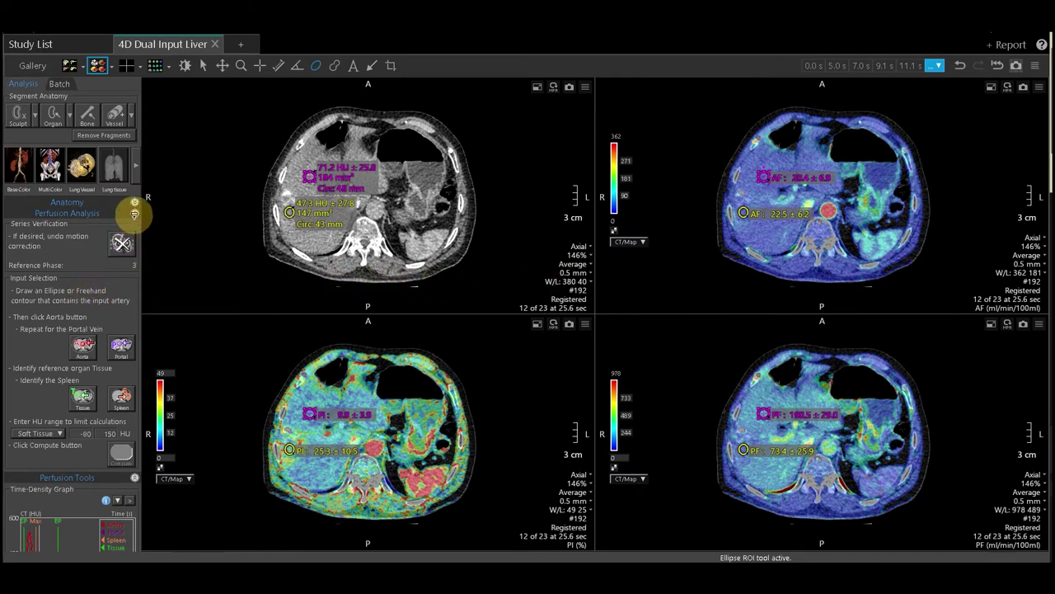
Detach the Time-Density Graph into its own window over the axial CT view and activate the crosshair tool.
left_click(134, 214)
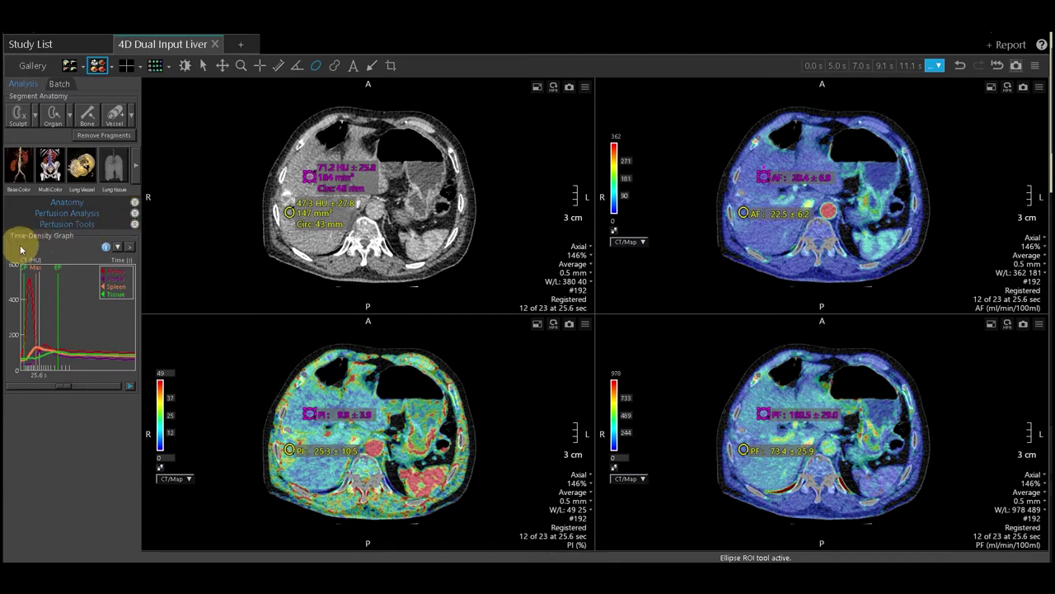
left_click(130, 386)
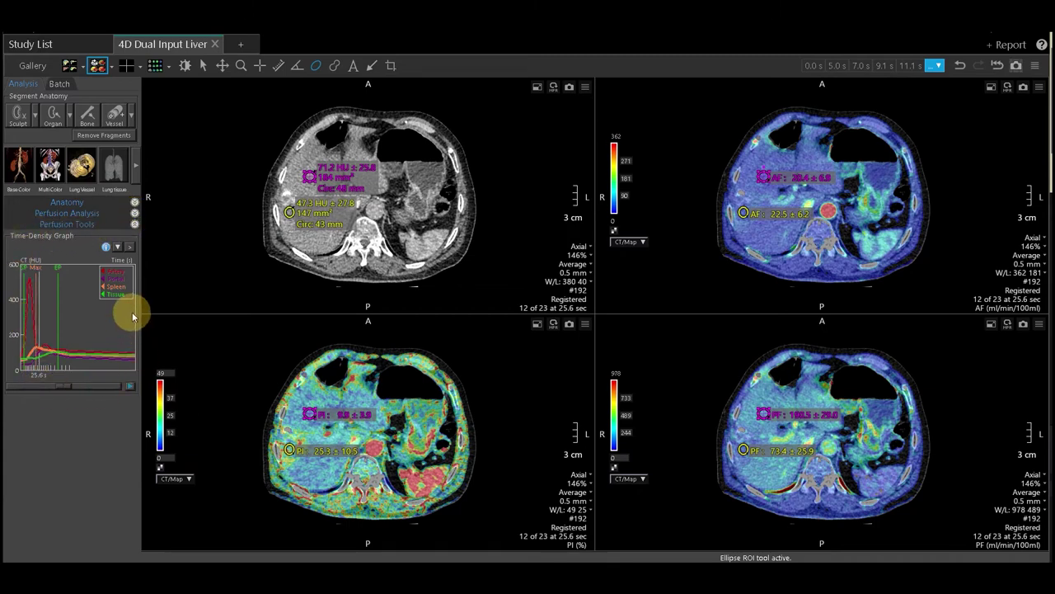
left_click(118, 252)
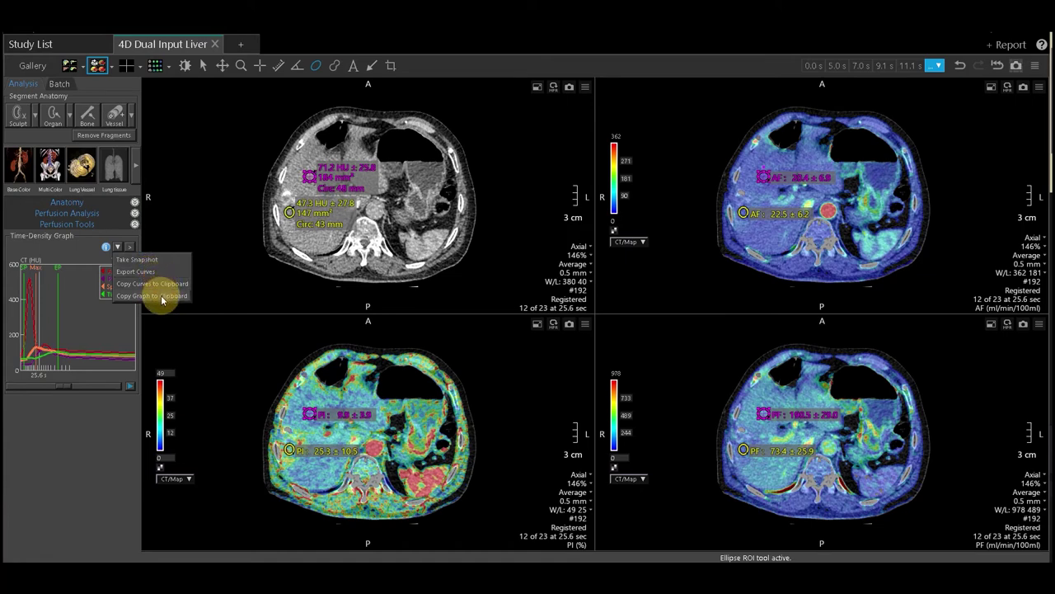
left_click(130, 246)
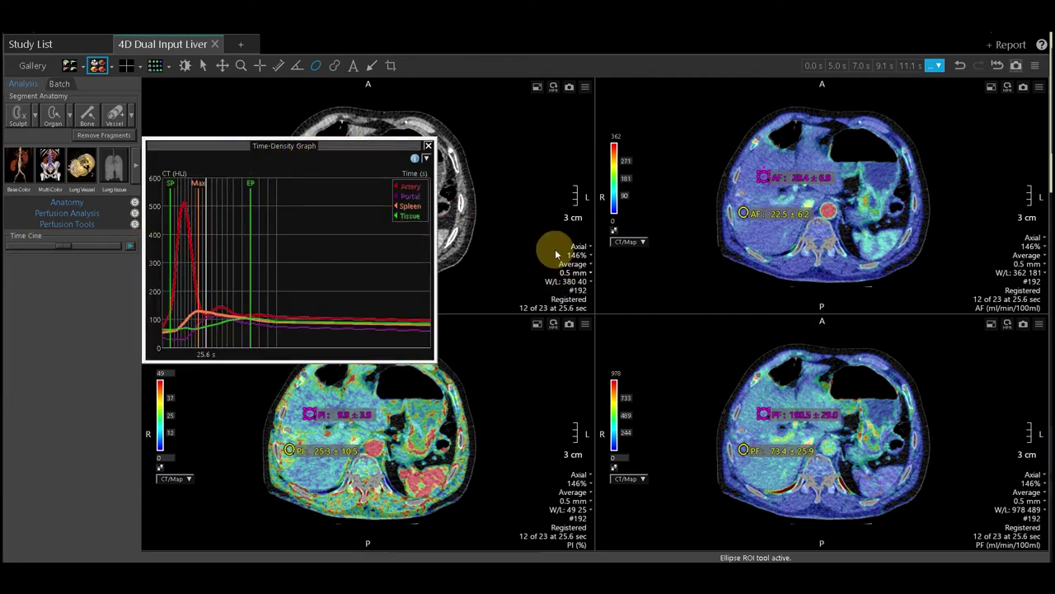
left_click_drag(370, 145, 412, 130)
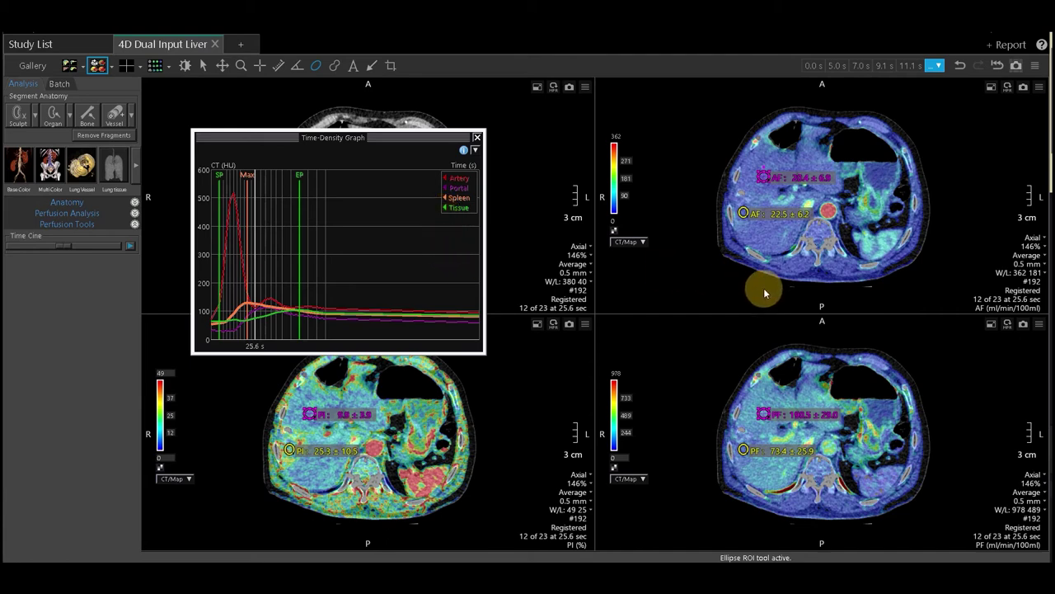
key("c")
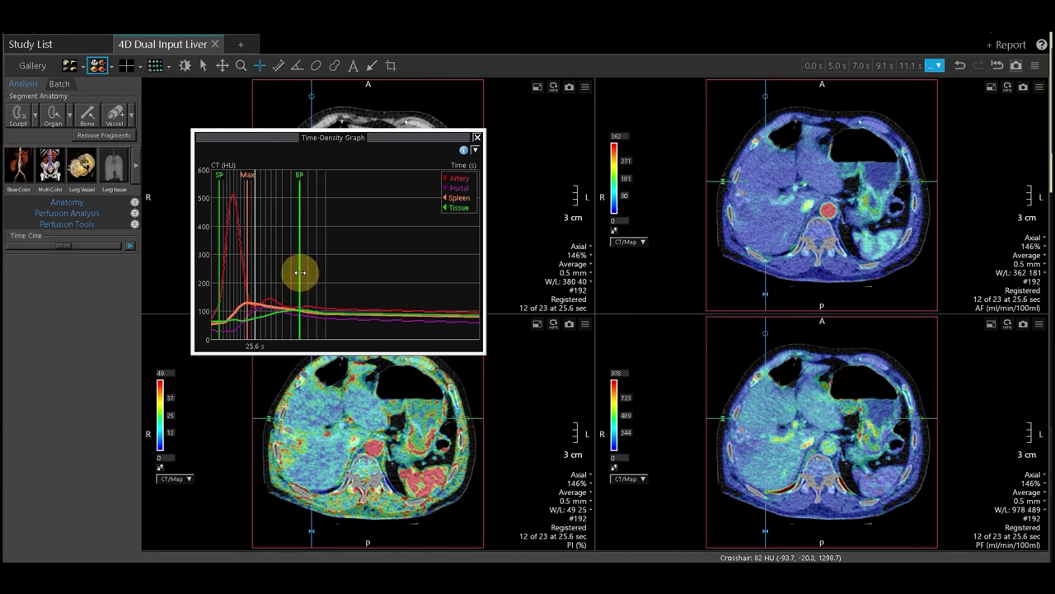
Fine-tune the EP line of the slope range in the Time-Density Graph and close the graph's separate window.
mouse_move(299, 272)
left_mouse_down()
mouse_move(236, 259)
mouse_move(217, 272)
left_mouse_up()
mouse_move(299, 277)
left_mouse_down()
mouse_move(282, 278)
mouse_move(297, 278)
left_mouse_up()
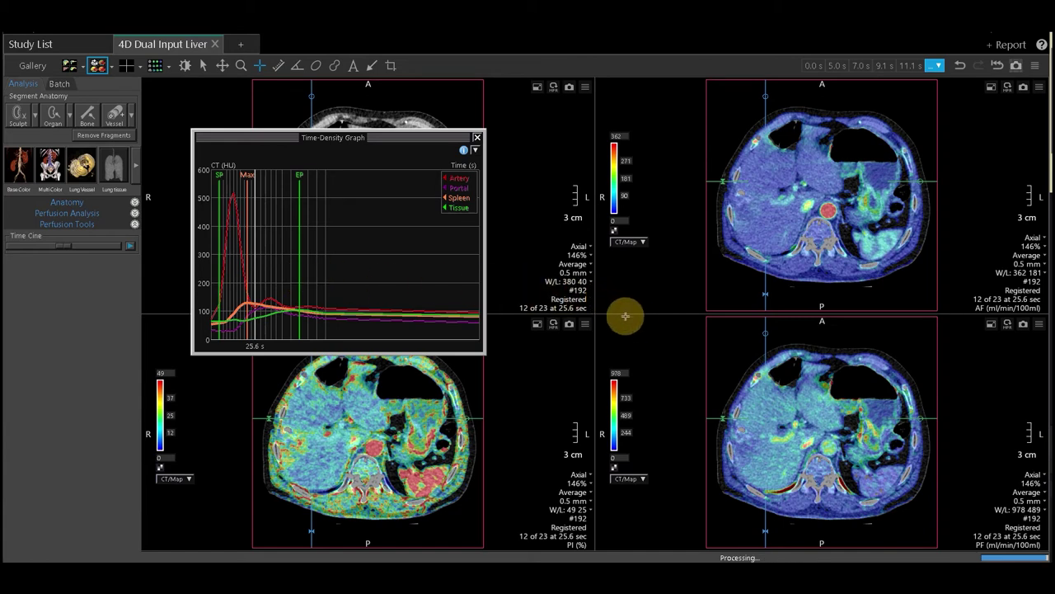
left_click(478, 138)
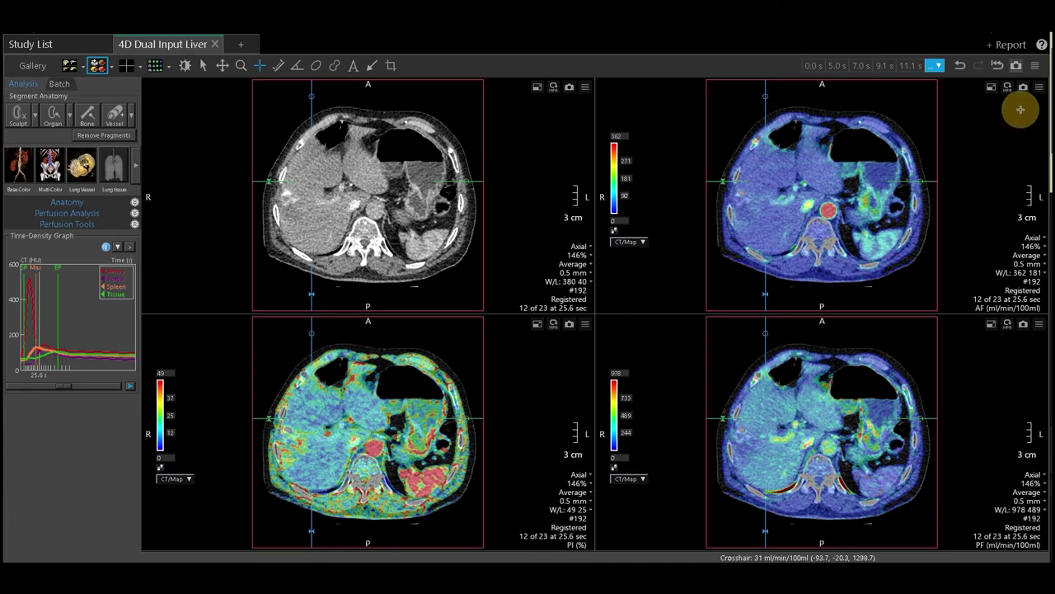
Open the CT Dual-Input Liver Perfusion 4D reference guide and read from study loading through analysis and result distribution to Adjust Measurement Colors.
left_click(1042, 46)
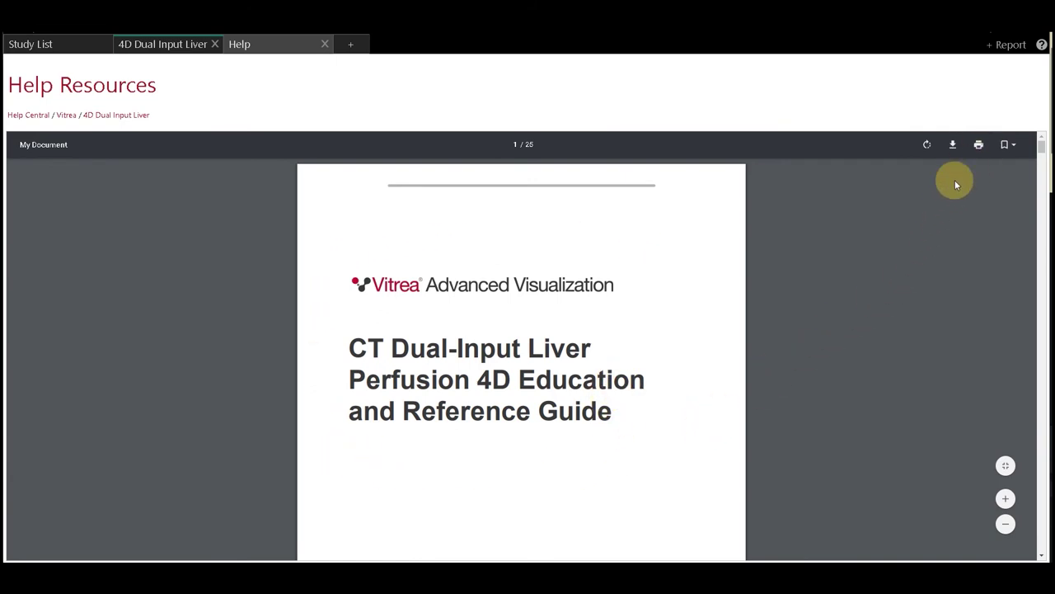
left_click_drag(1043, 151, 1038, 272)
scroll(683, 327, "down", 5)
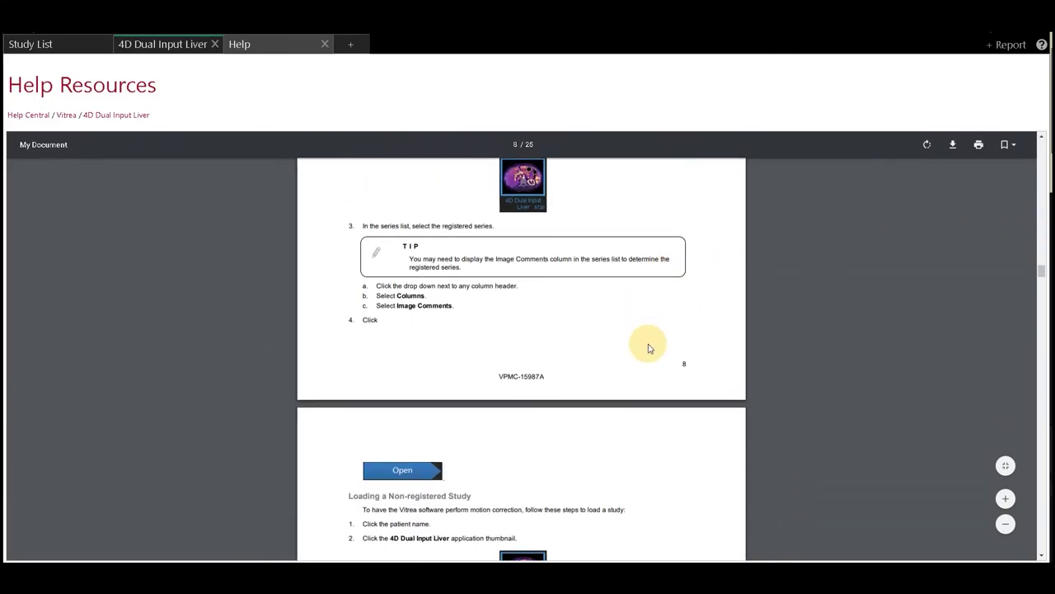
scroll(644, 352, "down", 6)
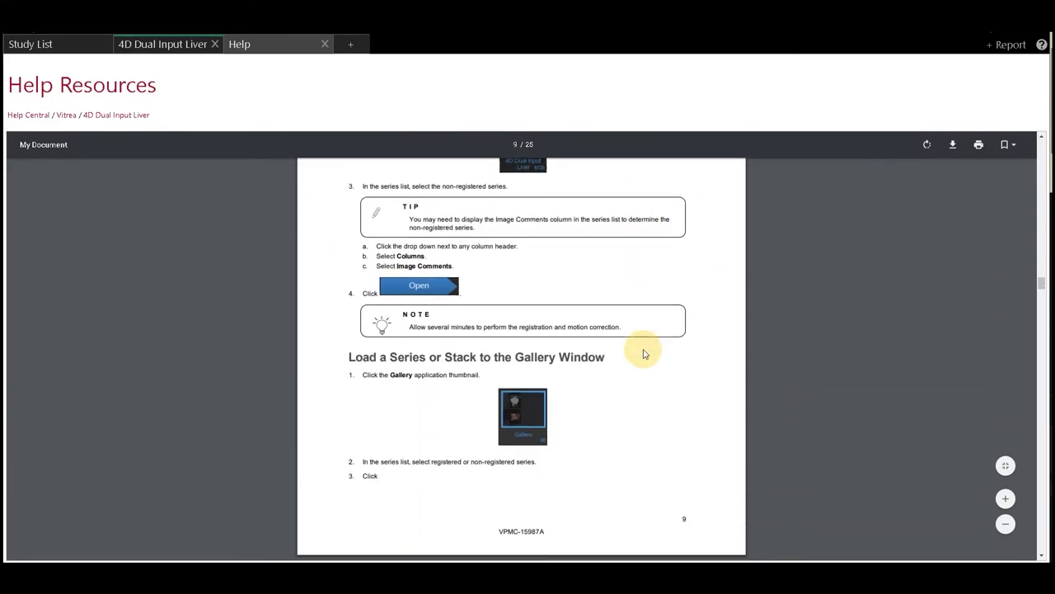
scroll(641, 354, "down", 10)
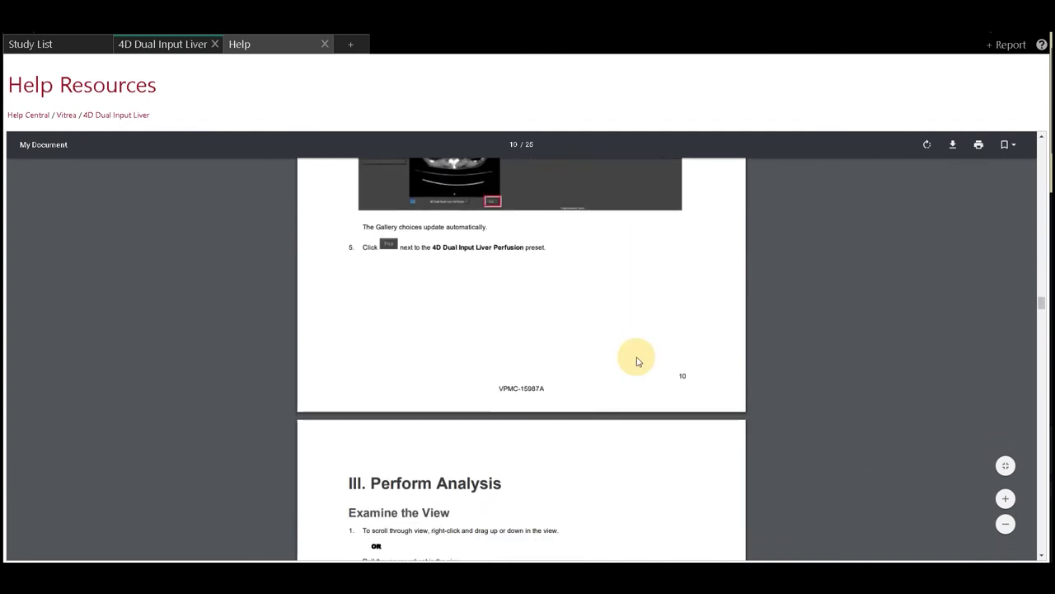
scroll(633, 357, "down", 10)
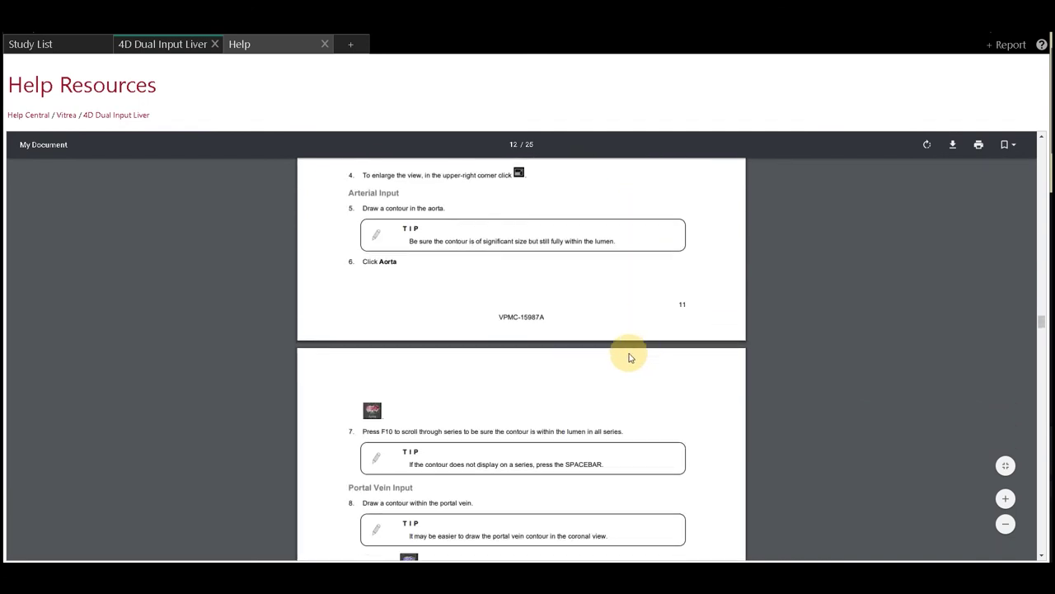
scroll(628, 357, "down", 10)
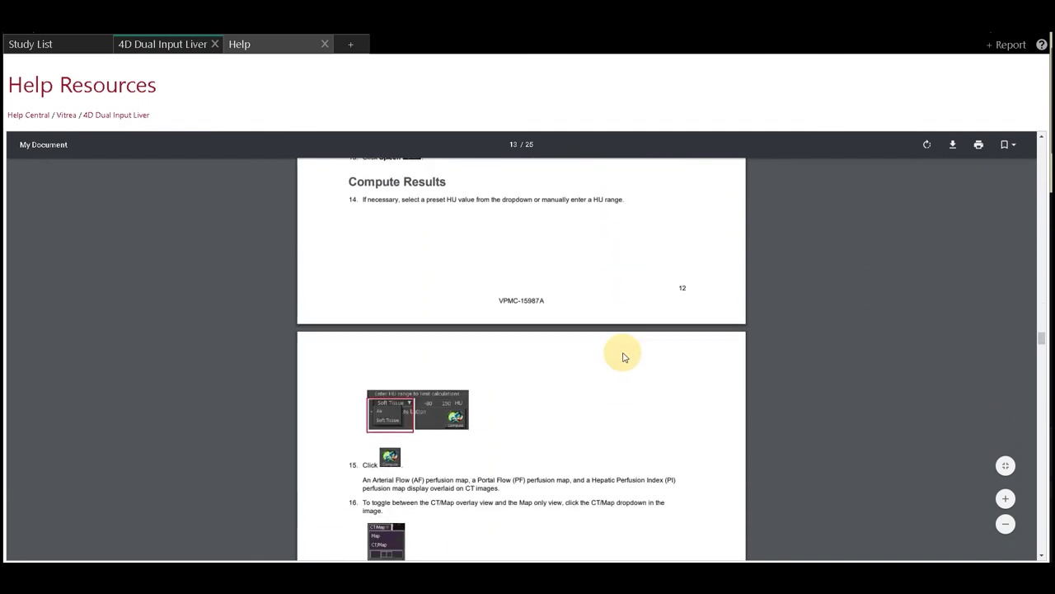
scroll(623, 354, "down", 8)
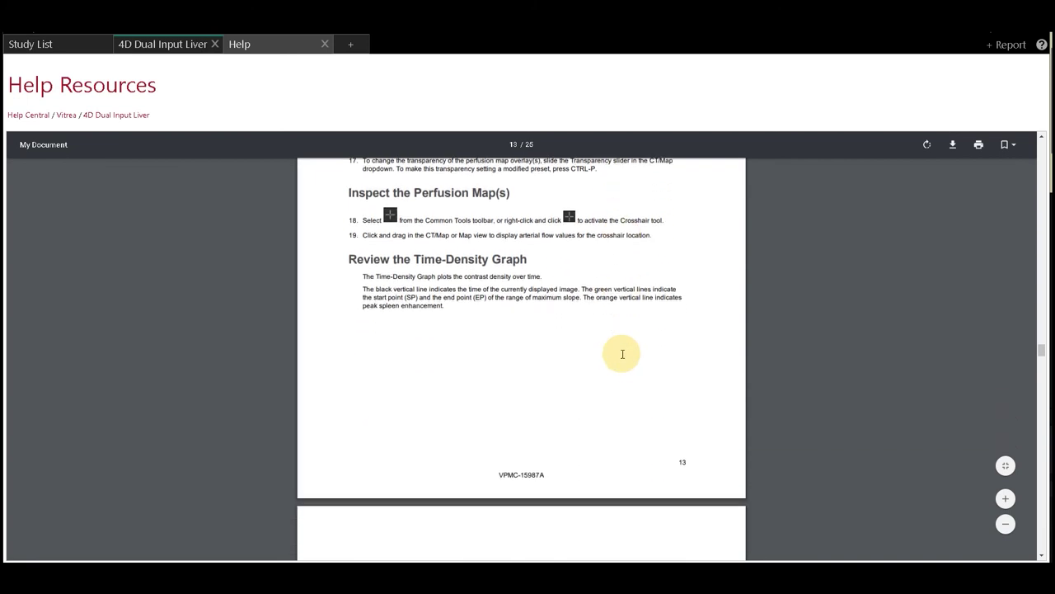
scroll(620, 353, "down", 3)
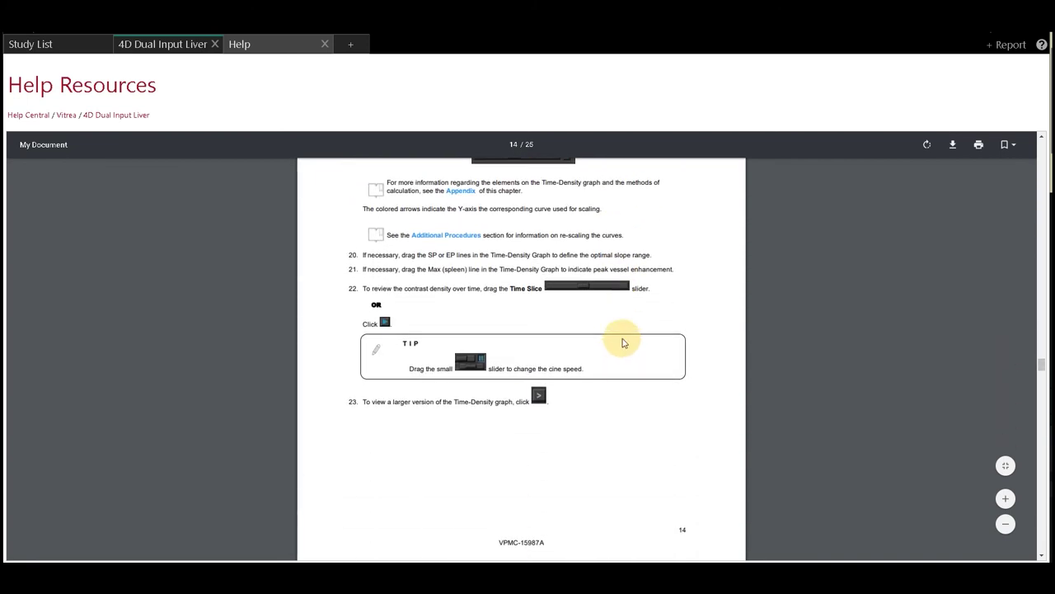
scroll(586, 391, "down", 9)
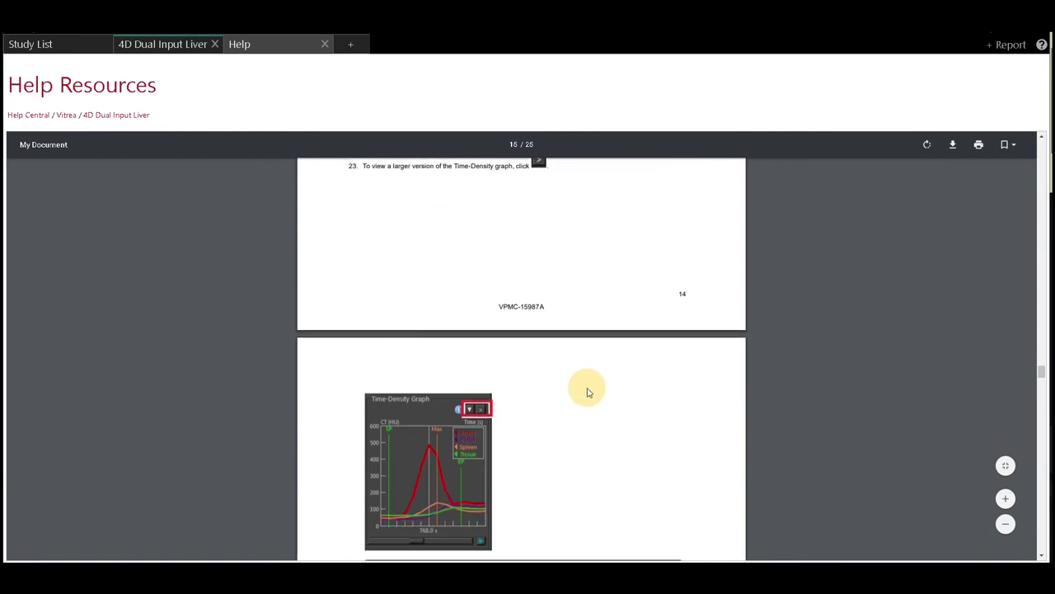
scroll(590, 391, "down", 10)
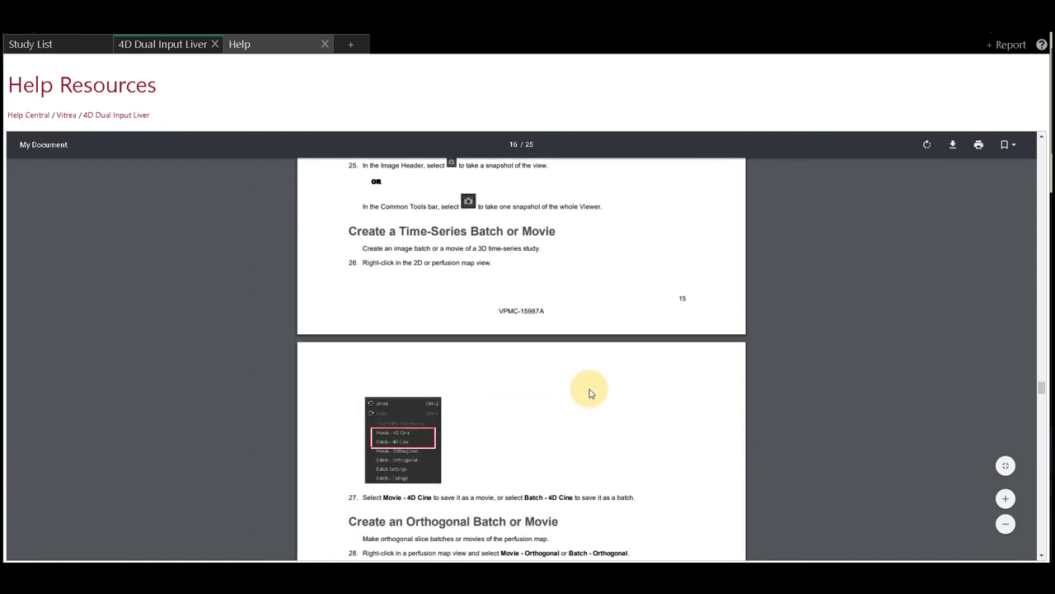
scroll(589, 391, "down", 10)
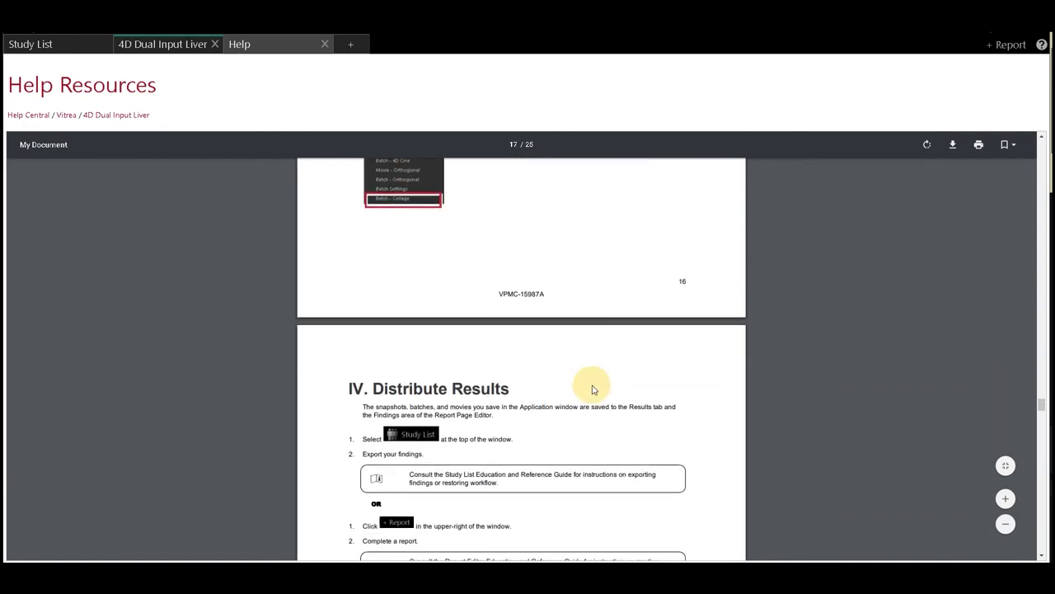
scroll(593, 386, "down", 5)
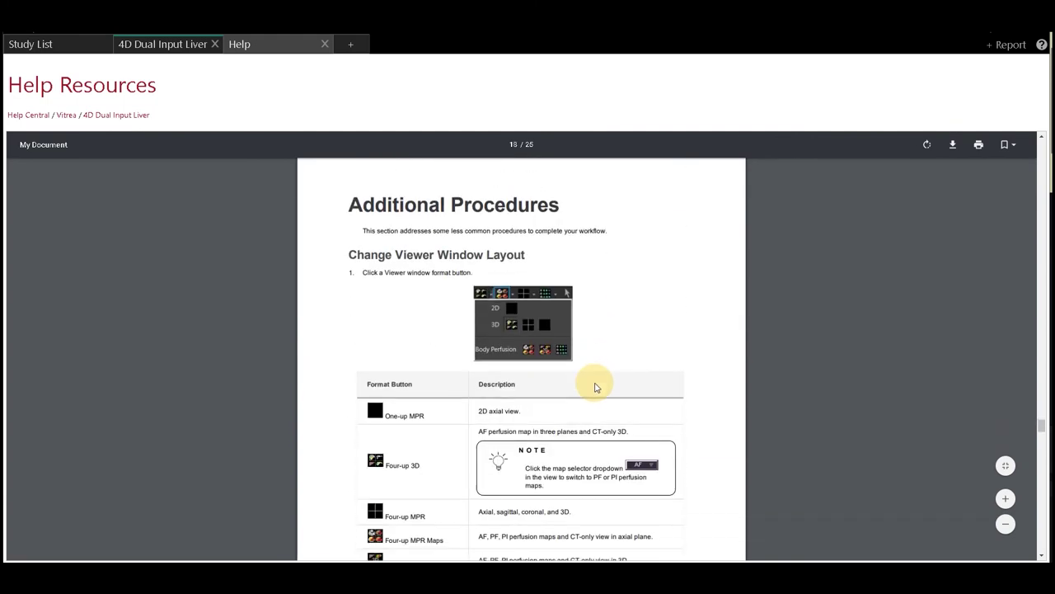
scroll(596, 387, "down", 10)
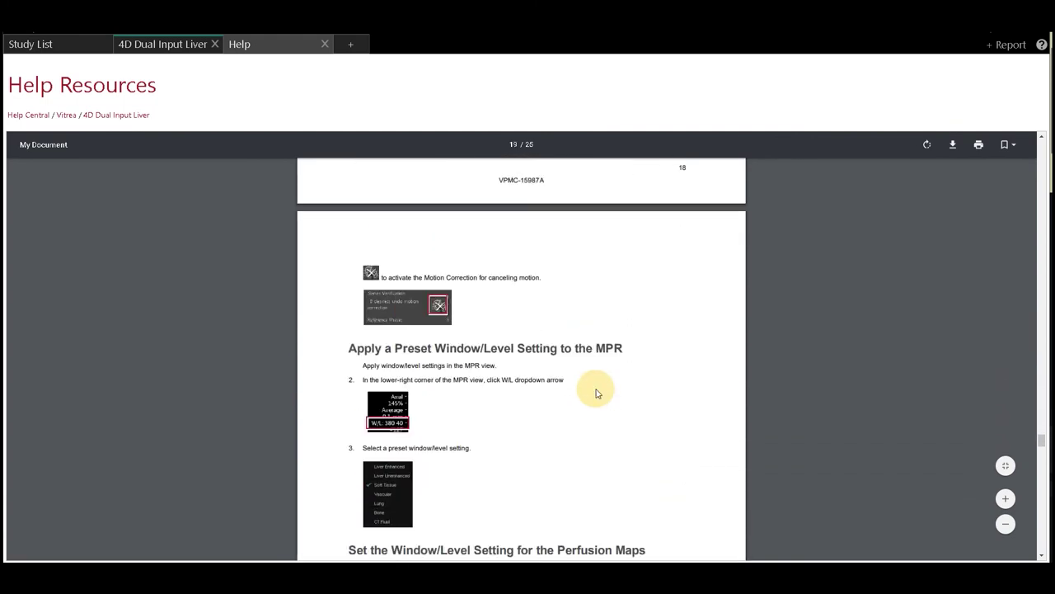
scroll(597, 391, "down", 10)
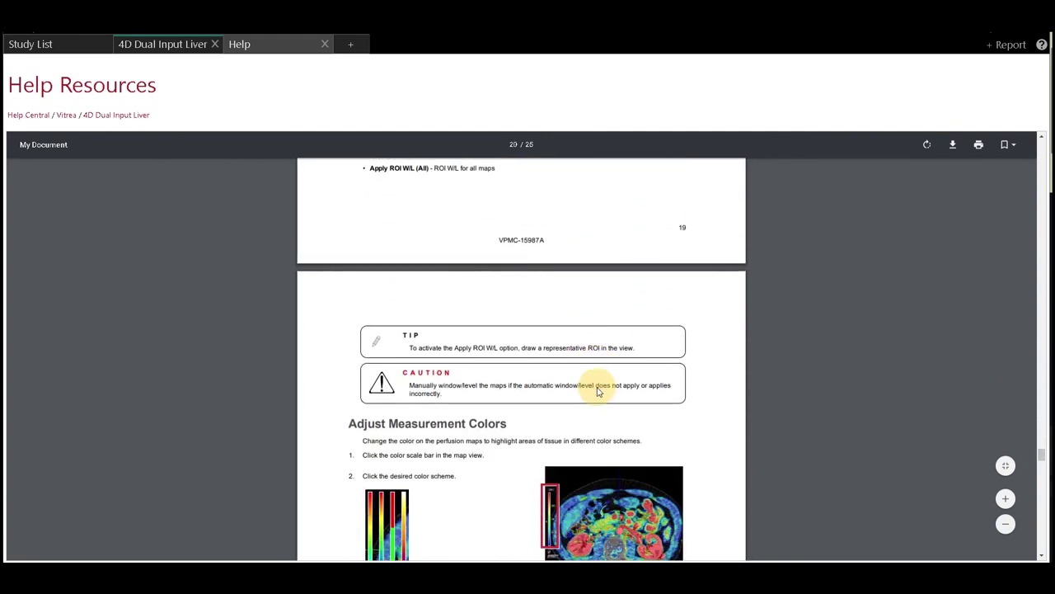
scroll(598, 386, "down", 3)
scroll(599, 387, "down", 2)
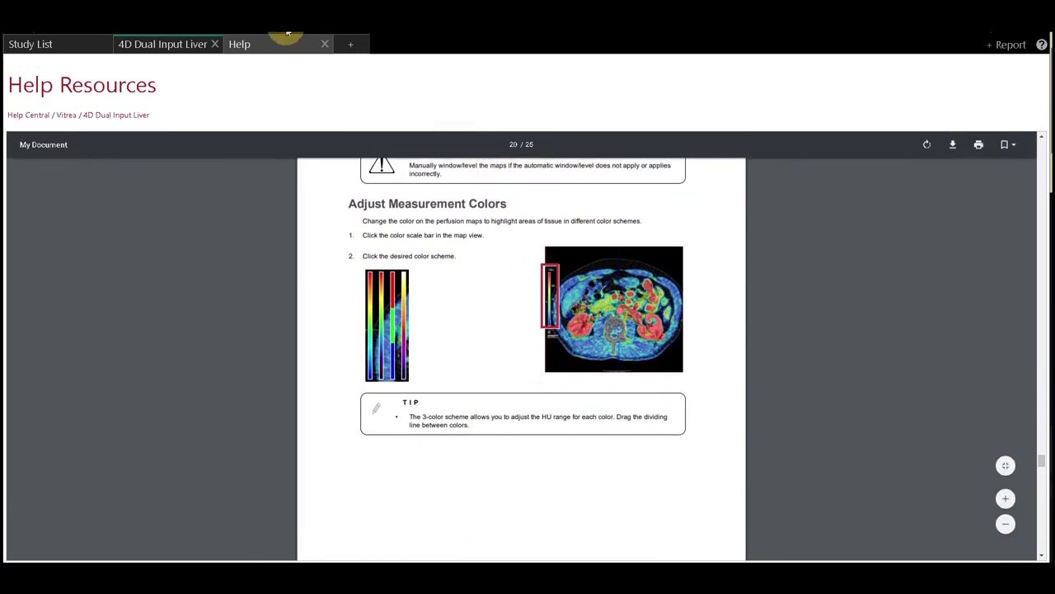
Close the 4D Dual Input Liver analysis and open the available actions for the third saved result of the selected study.
left_click(178, 44)
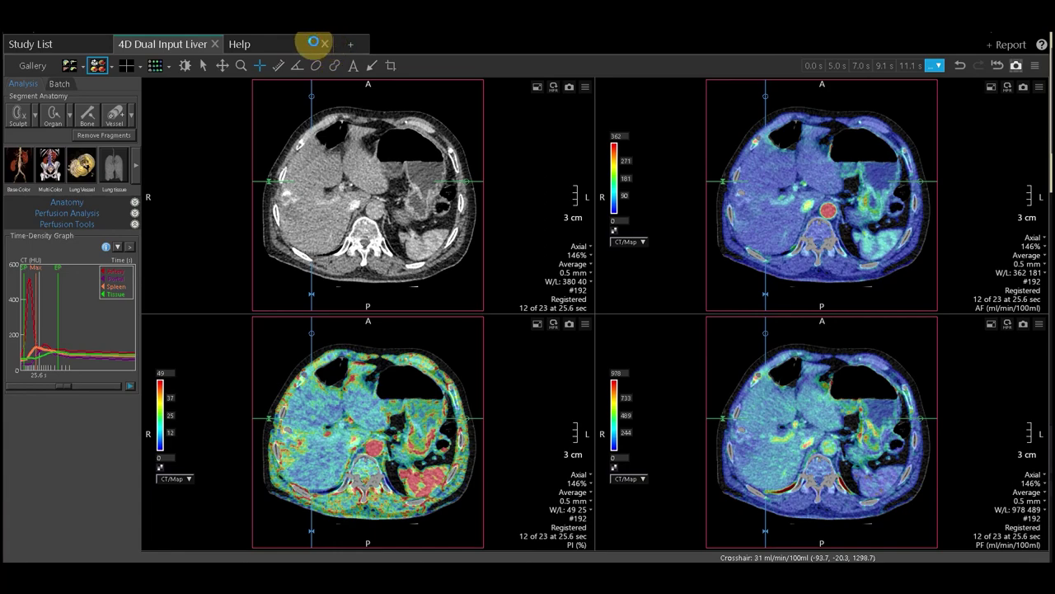
left_click(214, 45)
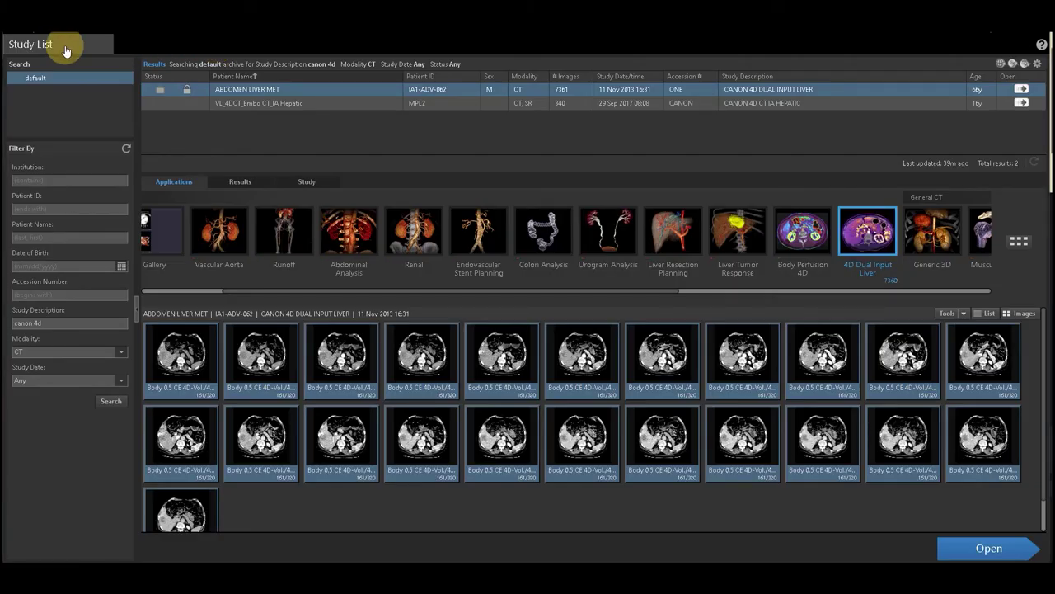
left_click(239, 183)
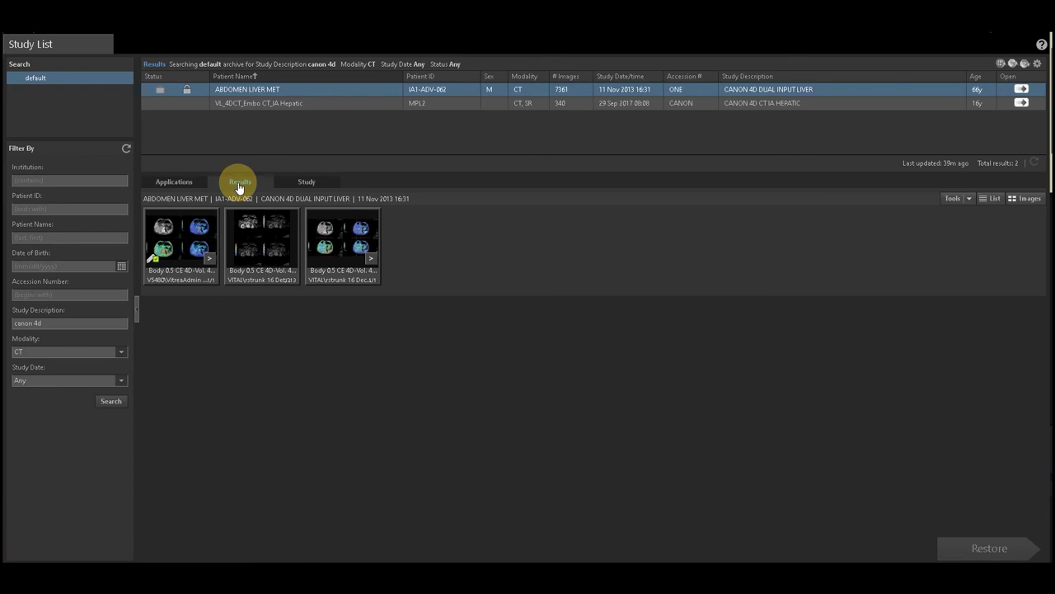
right_click(345, 246)
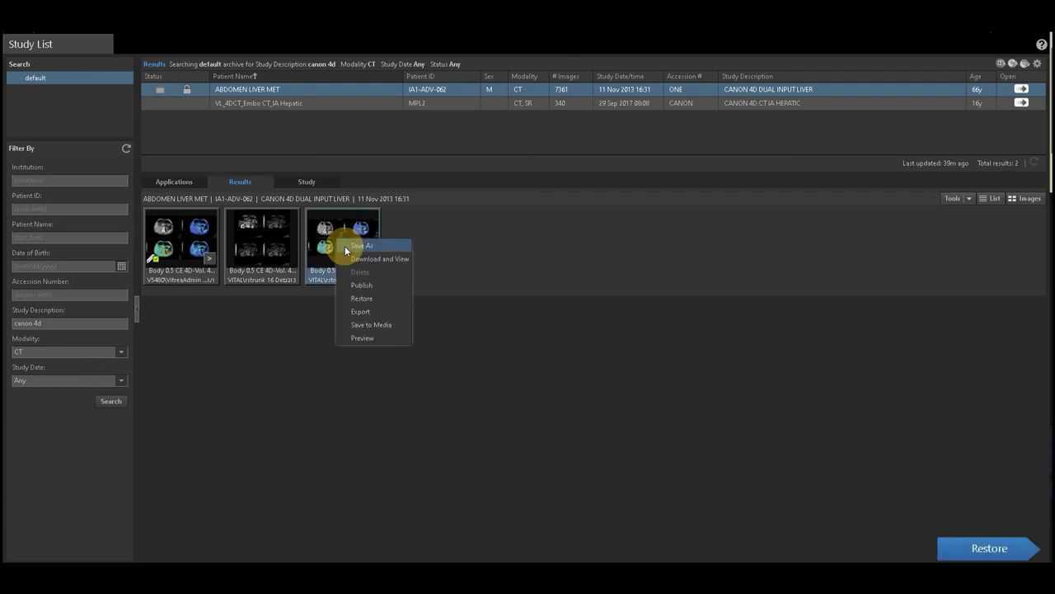